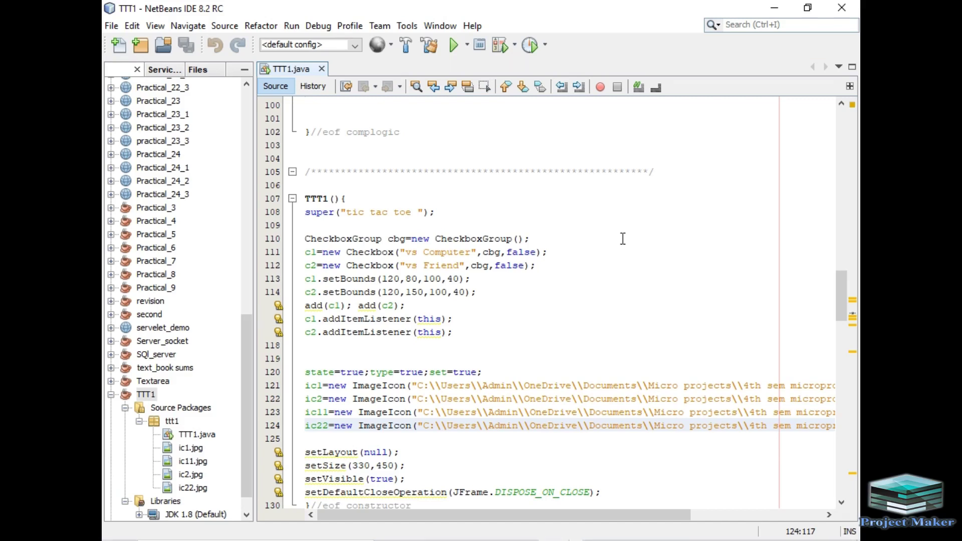
# Run TTT1.java, reposition the tic tac toe window over the editor and choose the vs Computer mode
pyautogui.rightClick(596, 204)
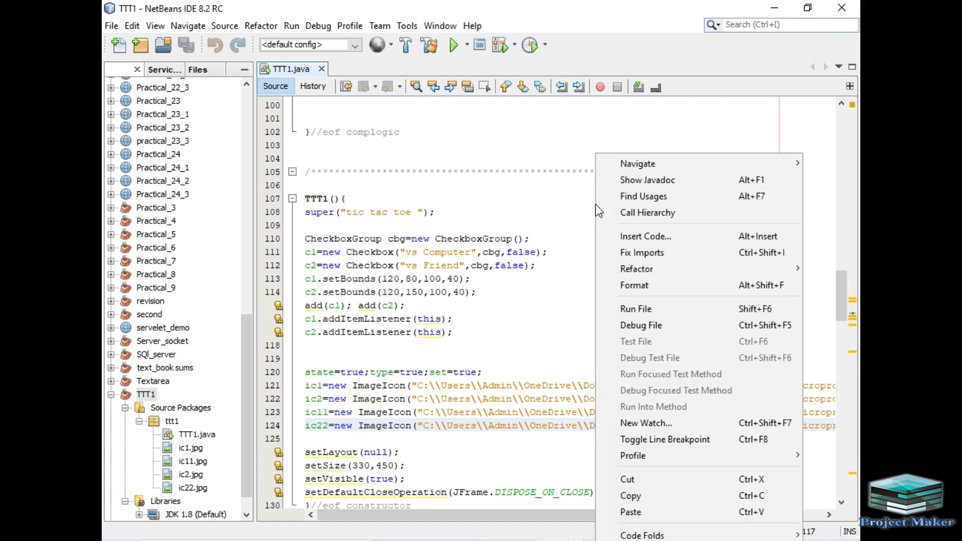
pyautogui.click(653, 309)
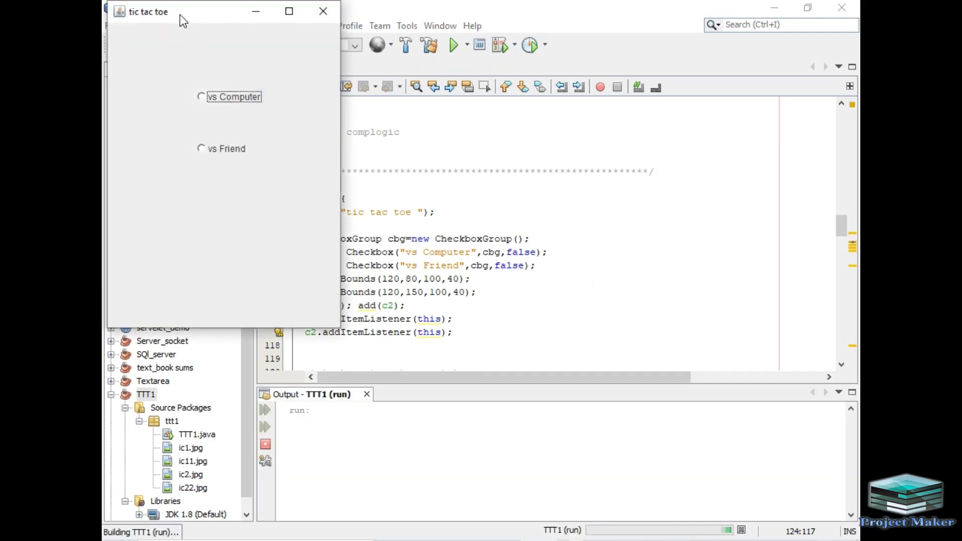
pyautogui.moveTo(179, 14); pyautogui.dragTo(450, 102)
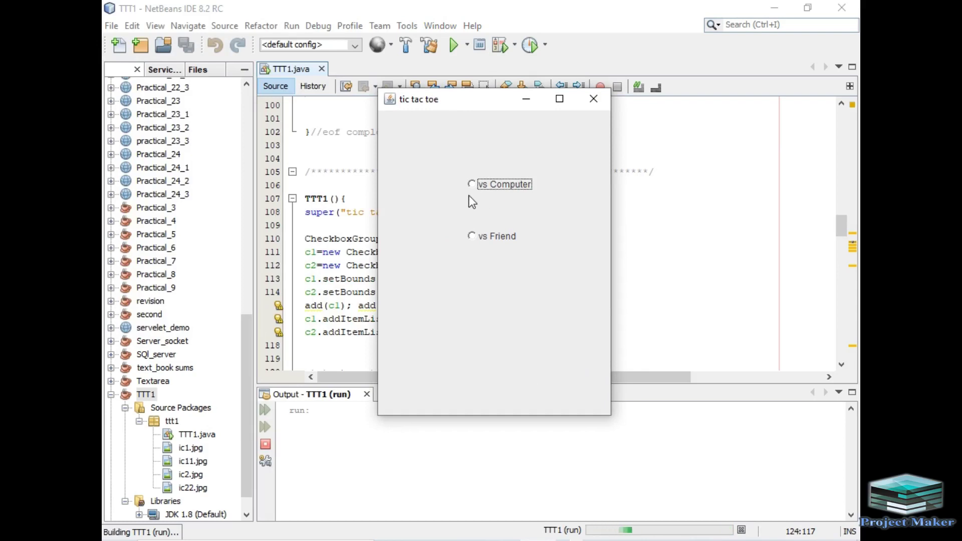
pyautogui.click(473, 185)
# Play the game against the computer by completing the bottom row with A, dismiss the result message and close the game
pyautogui.click(431, 173)
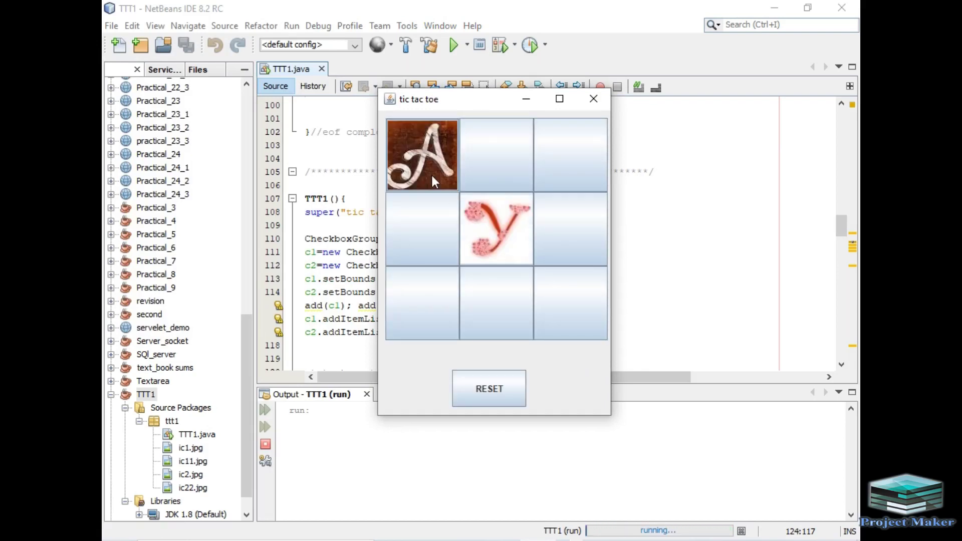
pyautogui.click(422, 299)
pyautogui.click(553, 320)
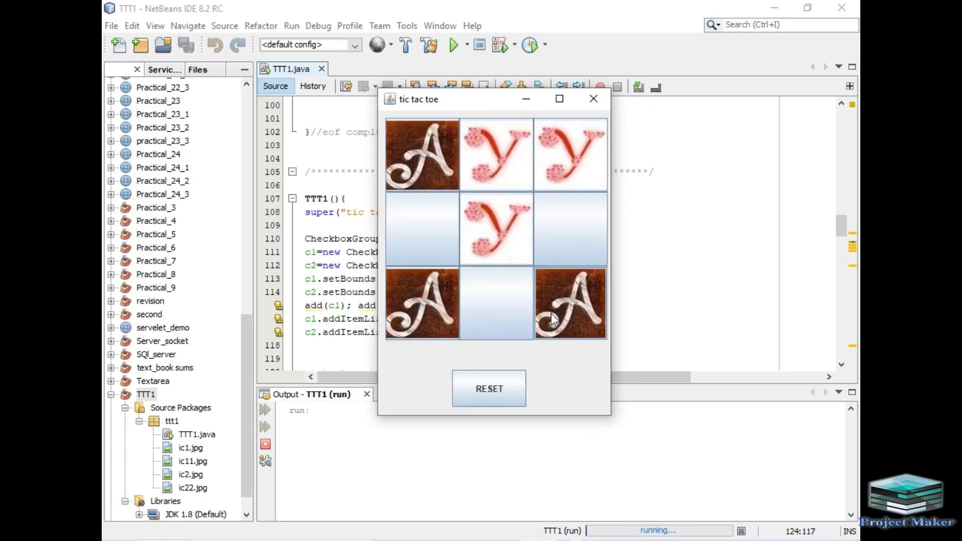
pyautogui.click(573, 244)
pyautogui.click(514, 307)
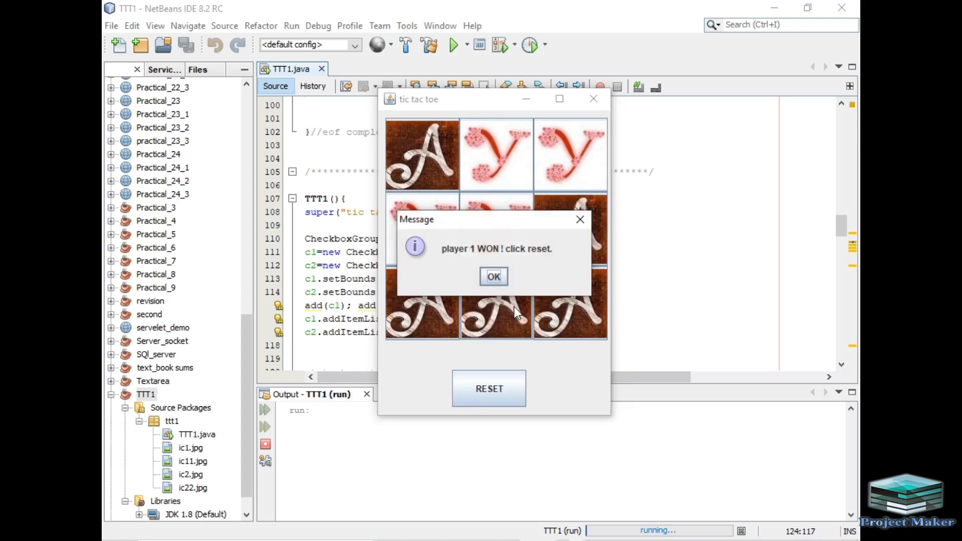
pyautogui.click(494, 277)
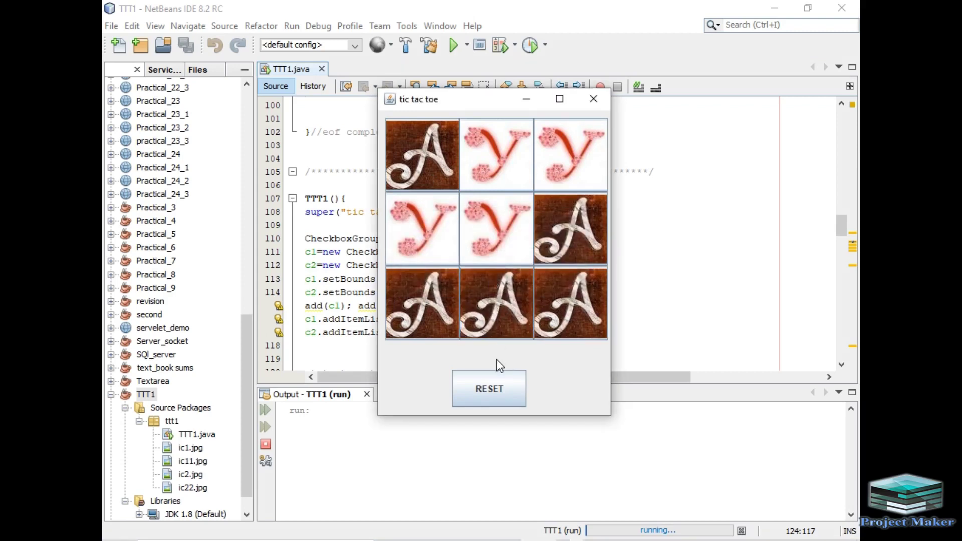
pyautogui.click(593, 98)
# Run TTT1.java again, reposition the game window over the editor and choose the vs Friend mode
pyautogui.rightClick(583, 220)
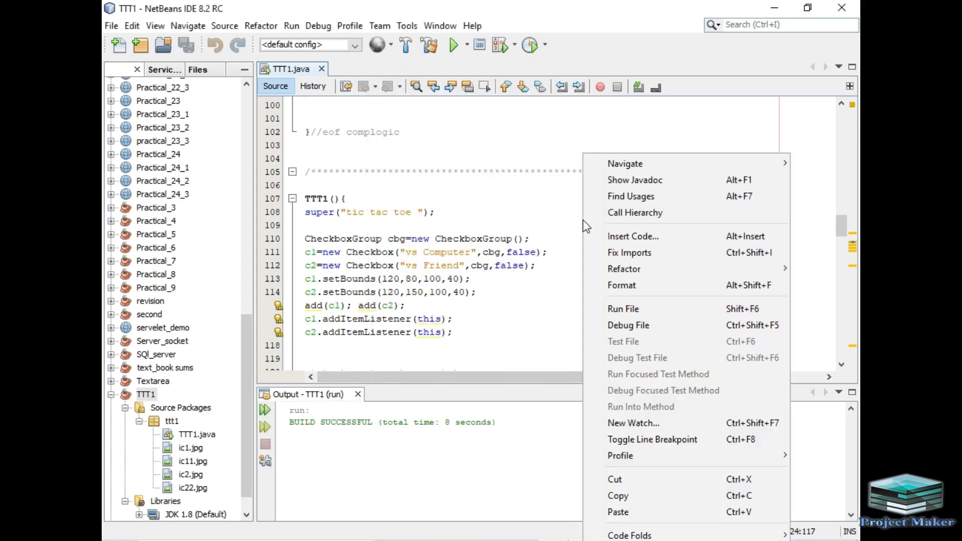
pyautogui.click(626, 307)
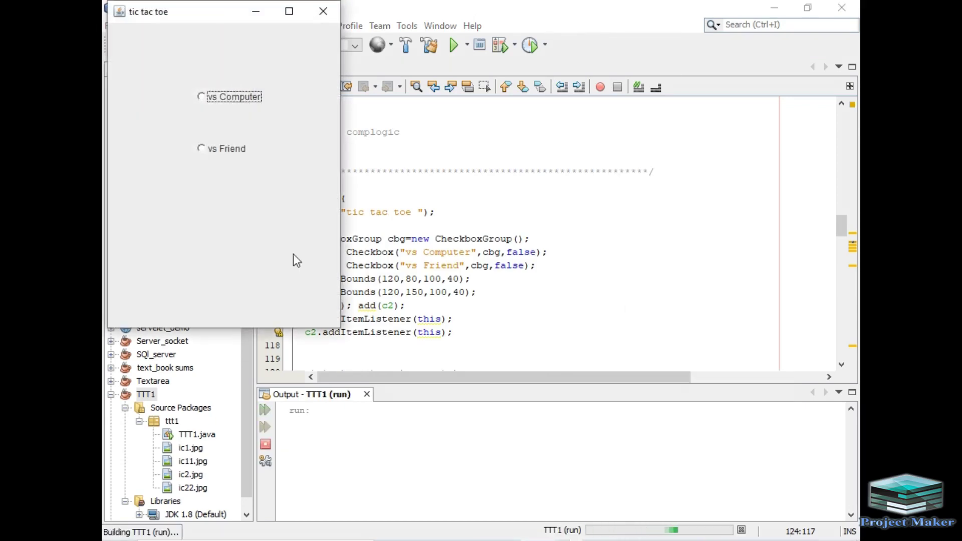
pyautogui.moveTo(158, 18); pyautogui.dragTo(416, 129)
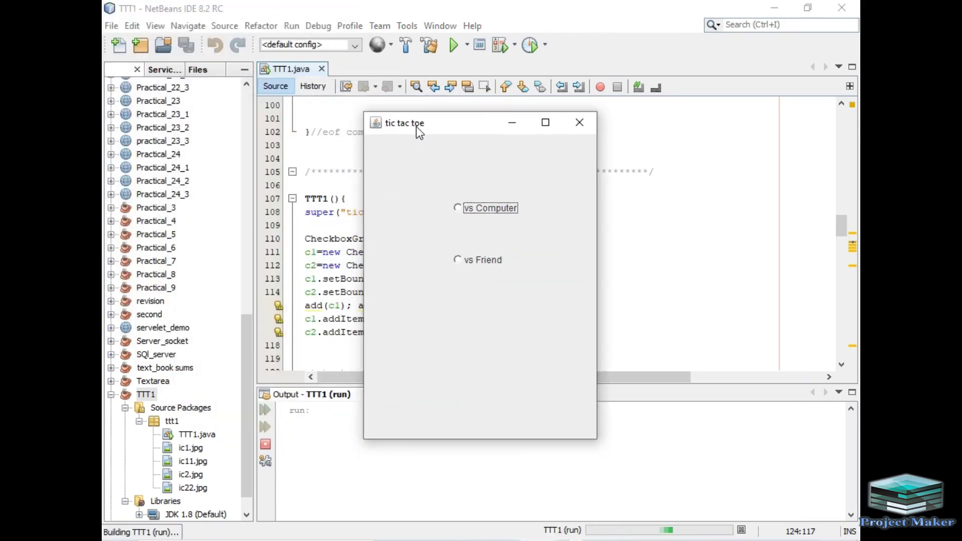
pyautogui.click(460, 259)
# Play the two-player game until Y fills the bottom row, and close the game window and the run output
pyautogui.click(396, 173)
pyautogui.click(471, 233)
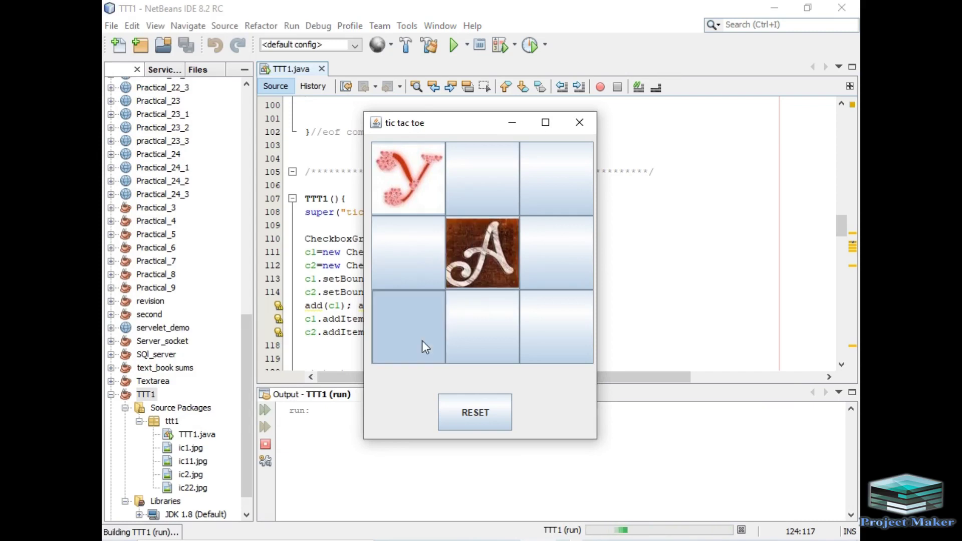
pyautogui.click(422, 340)
pyautogui.click(552, 204)
pyautogui.click(543, 315)
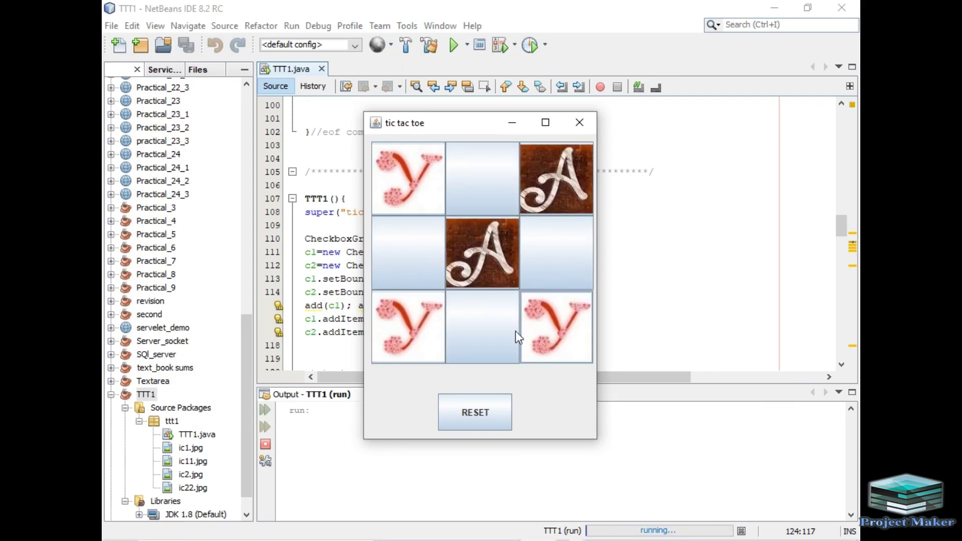
pyautogui.click(468, 185)
pyautogui.click(489, 311)
pyautogui.click(482, 300)
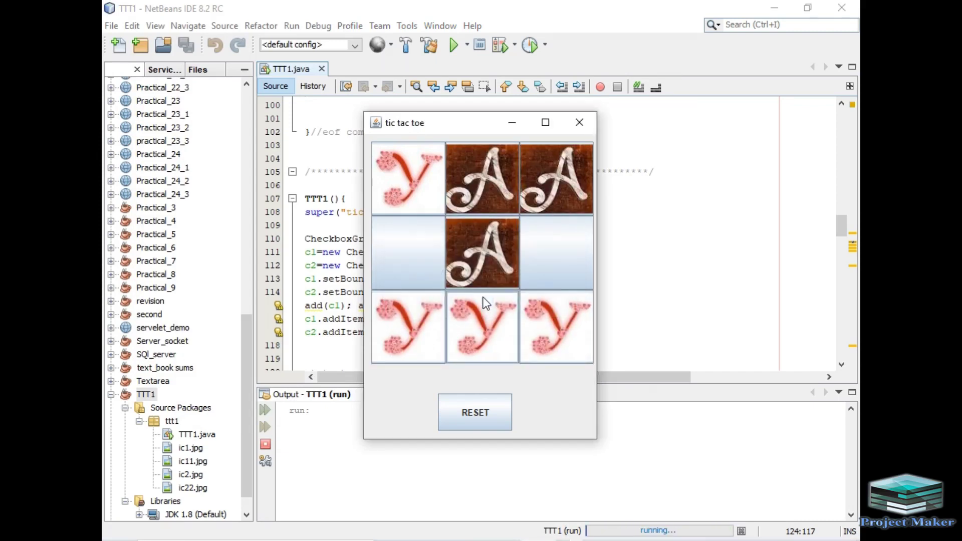
pyautogui.click(580, 123)
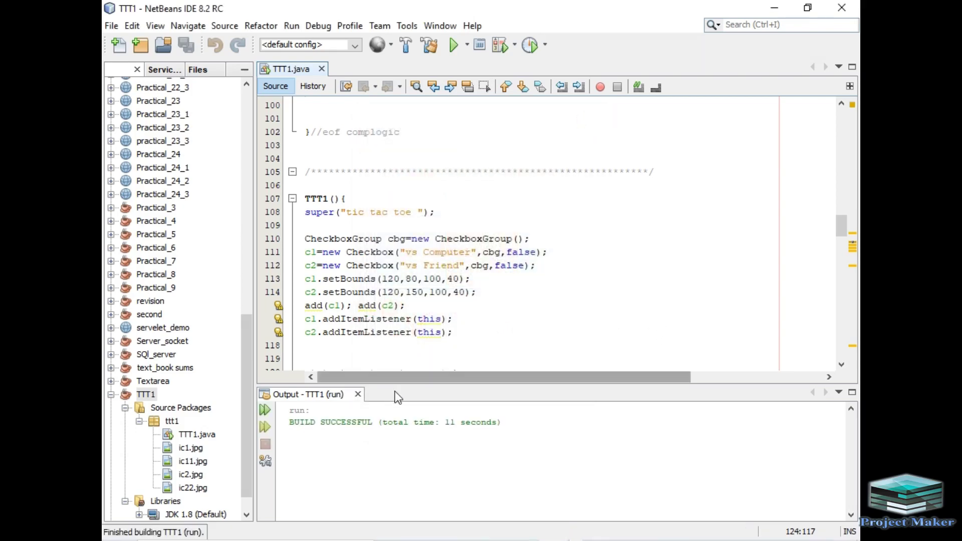
pyautogui.click(357, 395)
pyautogui.click(447, 347)
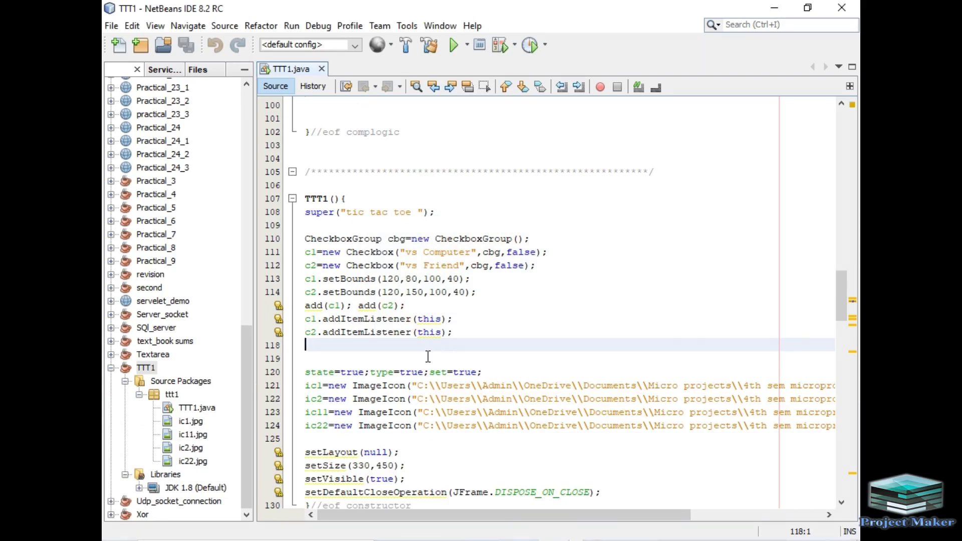
# Set the TTT1 project's packaging properties to compress the JAR file, build the JAR after compiling and copy dependent libraries
pyautogui.rightClick(149, 365)
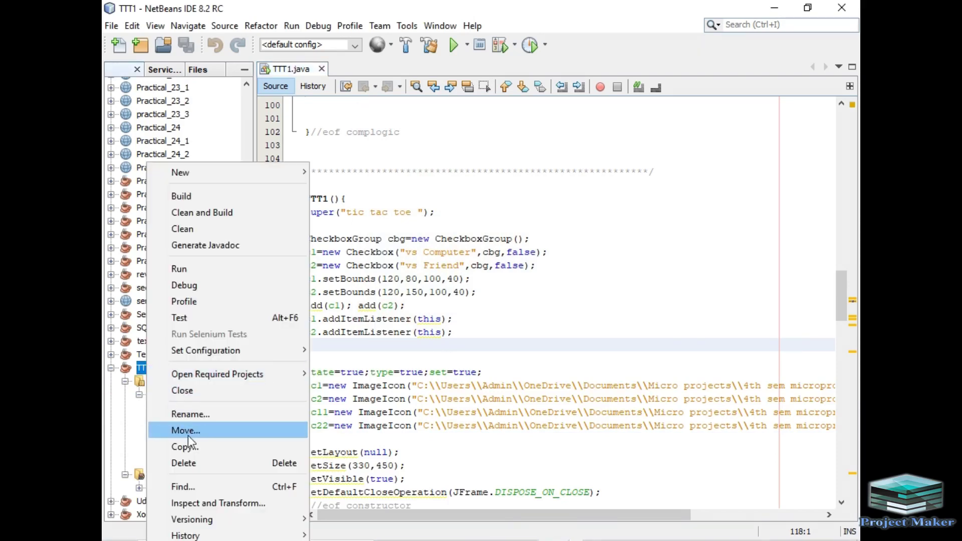
pyautogui.click(191, 540)
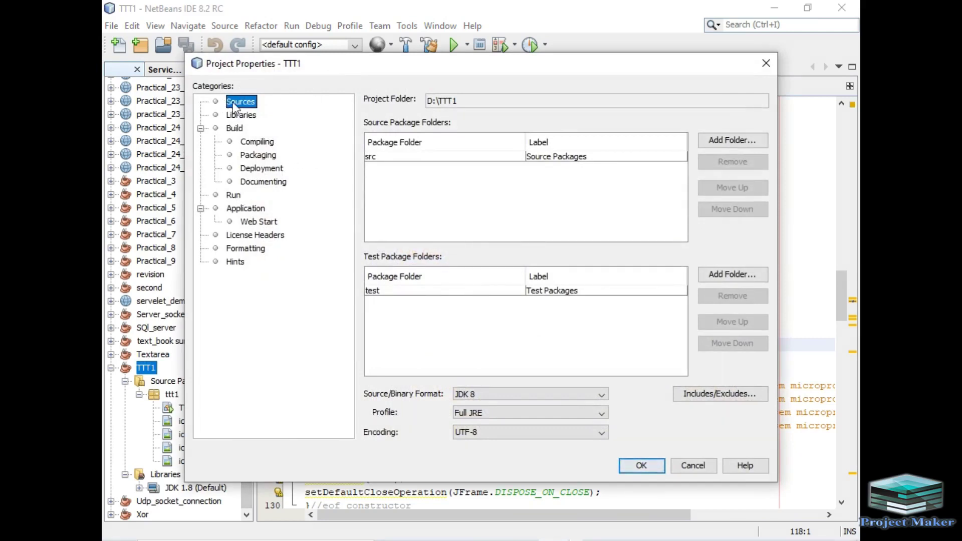
pyautogui.click(256, 157)
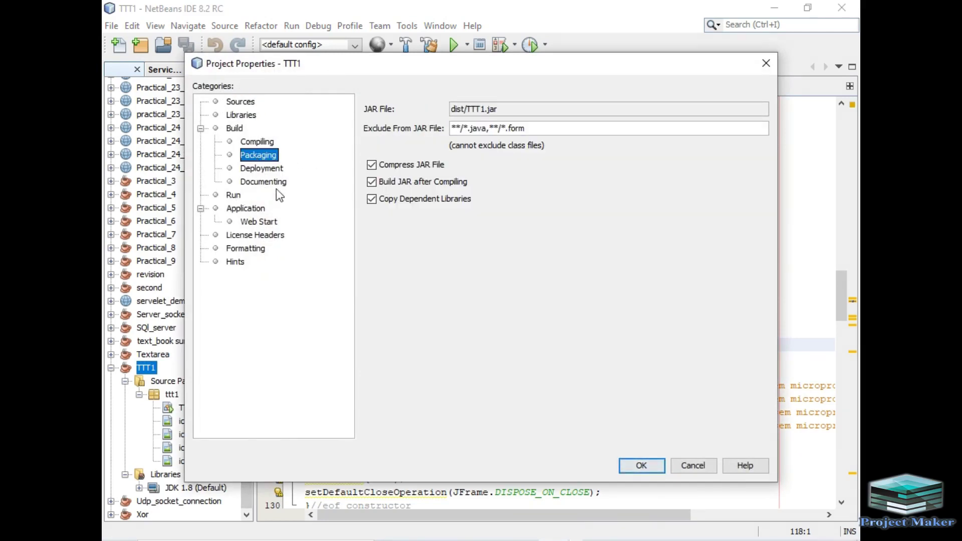
pyautogui.click(372, 164)
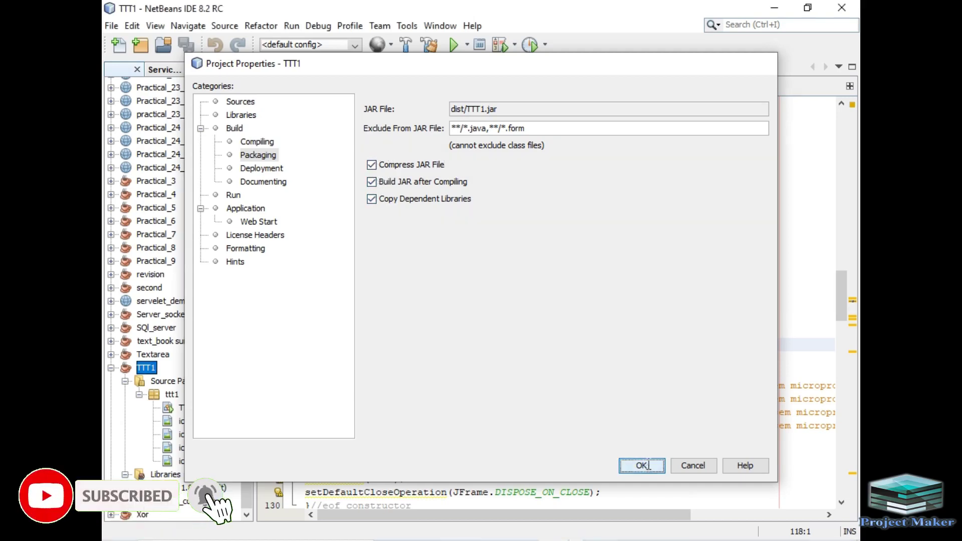
pyautogui.press('Return')
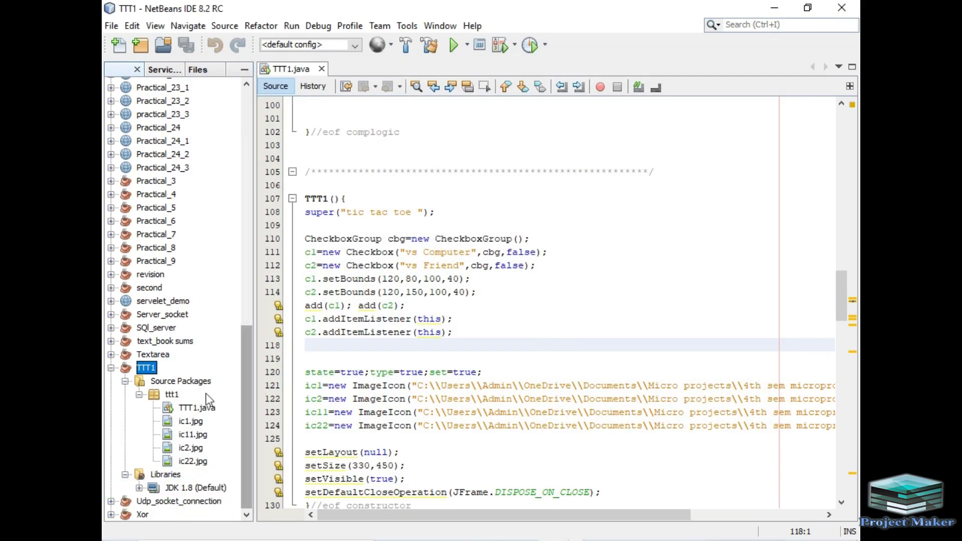
# Clean and build the TTT1 project
pyautogui.rightClick(144, 366)
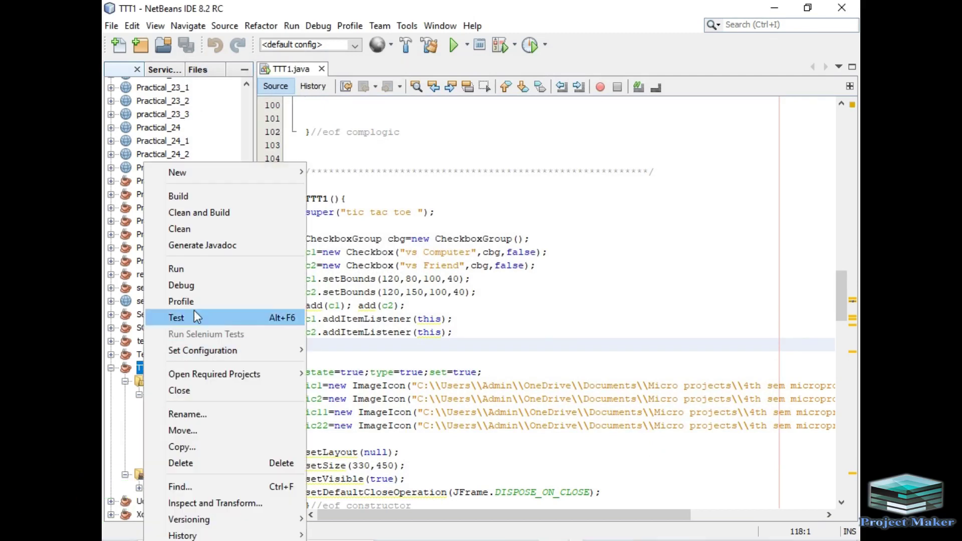
pyautogui.click(213, 216)
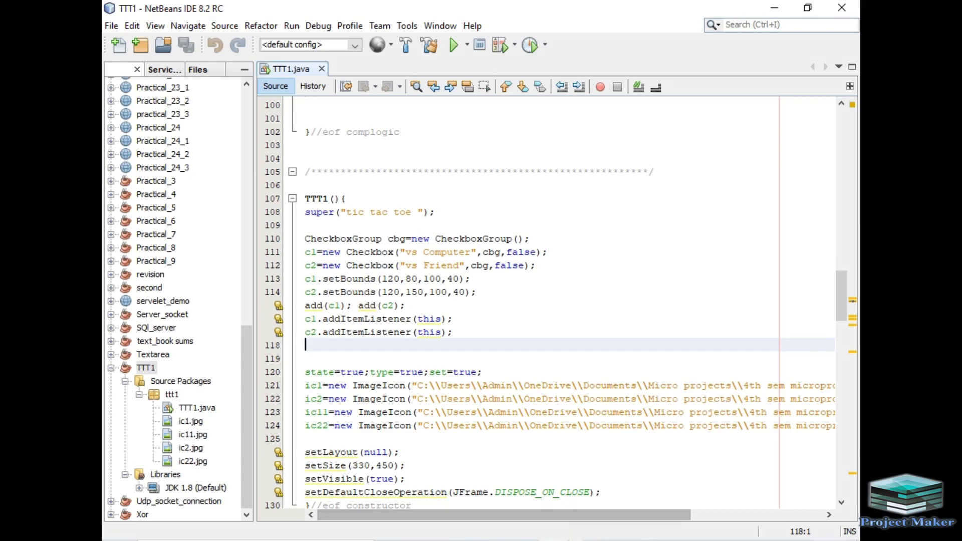
# Switch to Chrome, search Google for launch4j and open the Launch4j website from the results
pyautogui.click(756, 540)
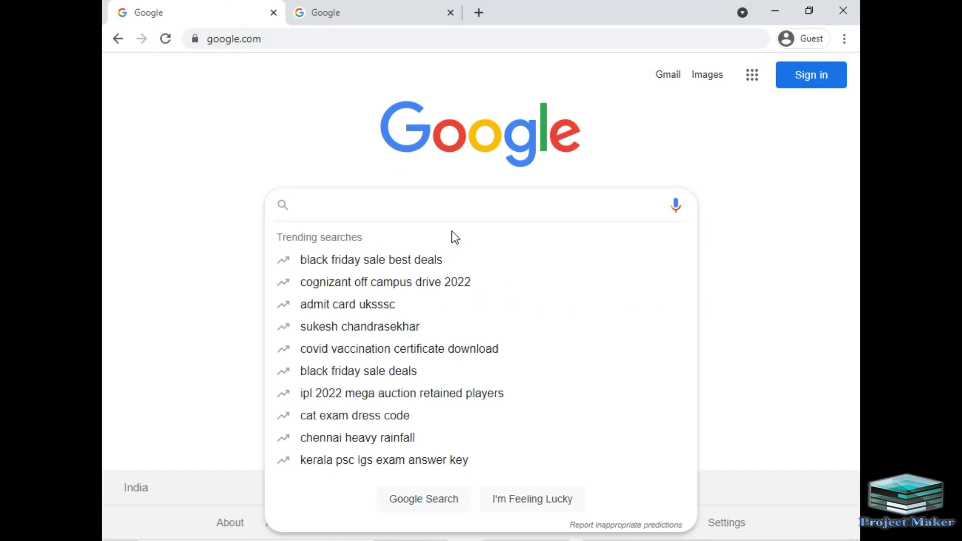
pyautogui.write('launc')
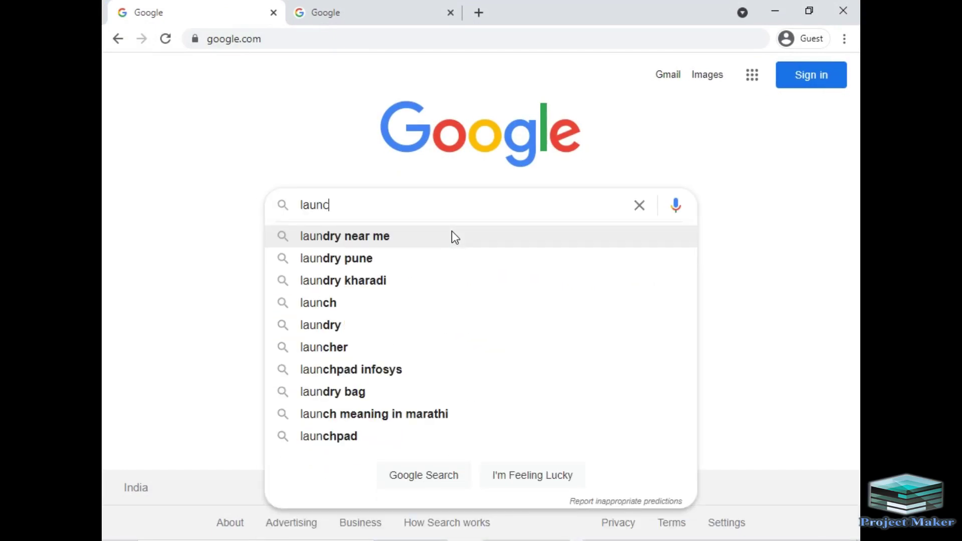
pyautogui.write('h4j')
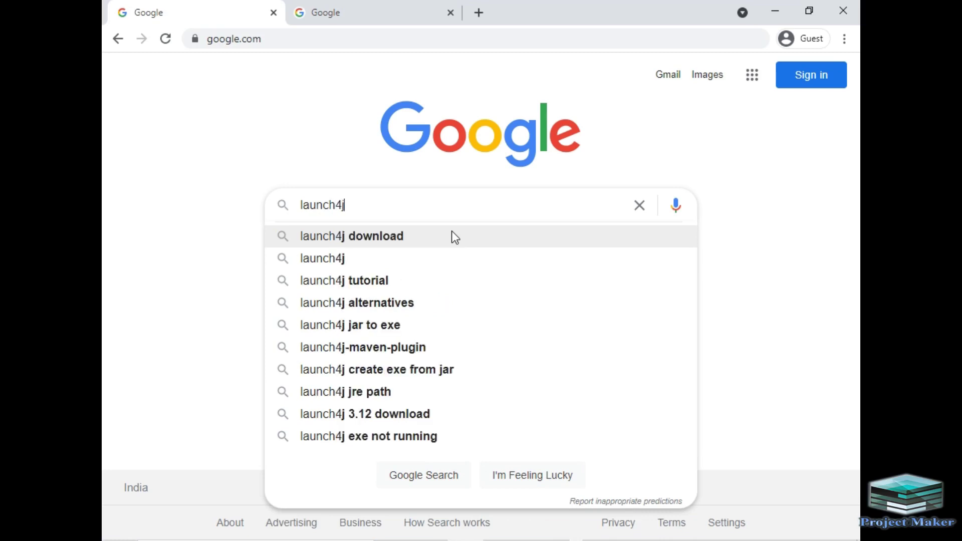
pyautogui.press('Return')
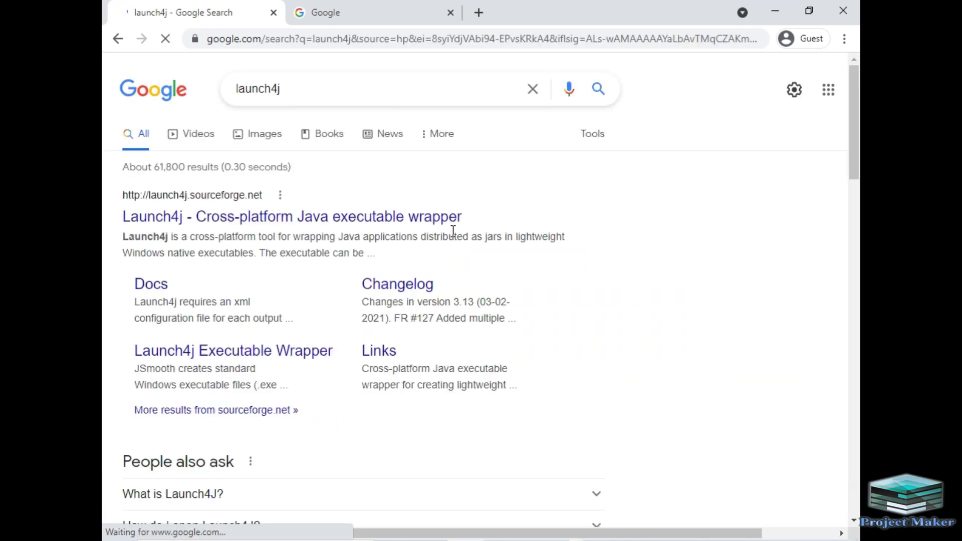
pyautogui.click(273, 218)
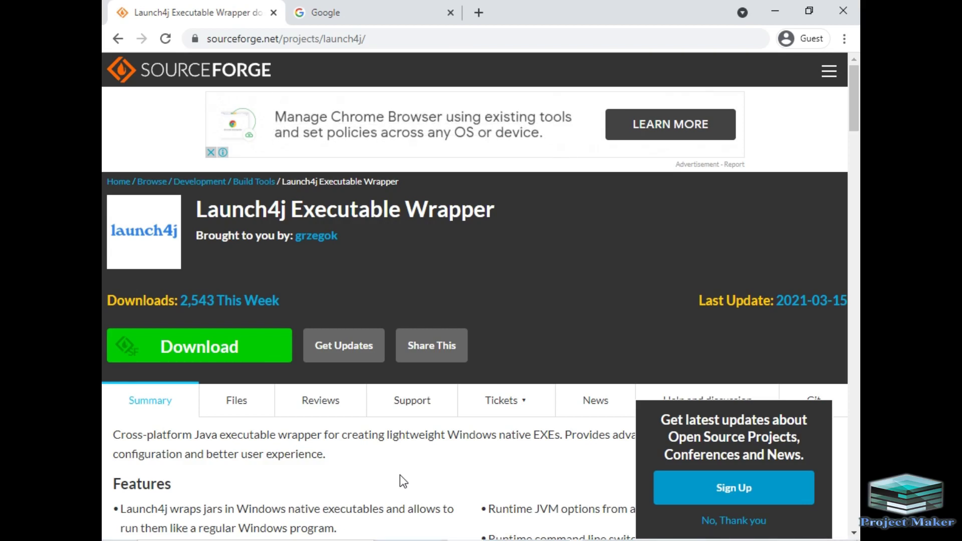
pyautogui.click(362, 13)
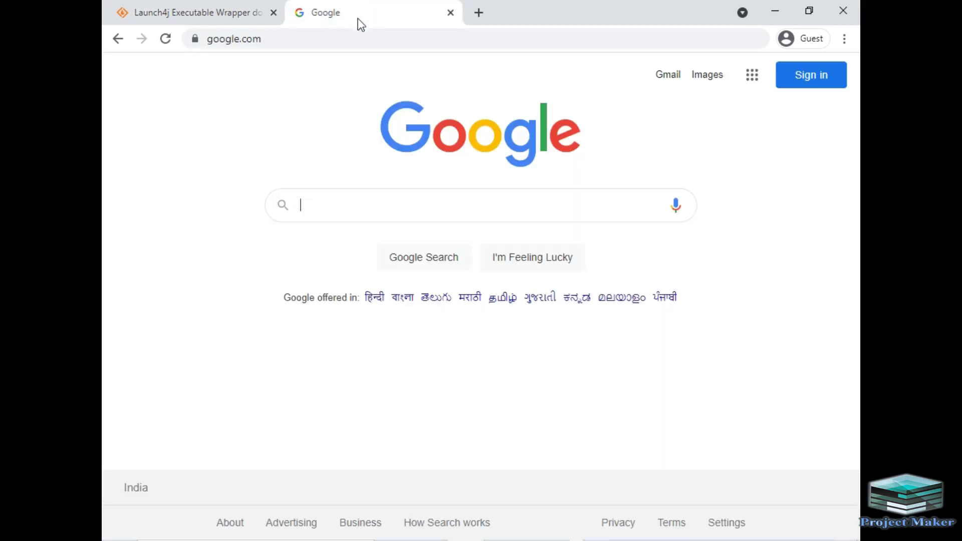
pyautogui.write('https://java.com/en/download/')
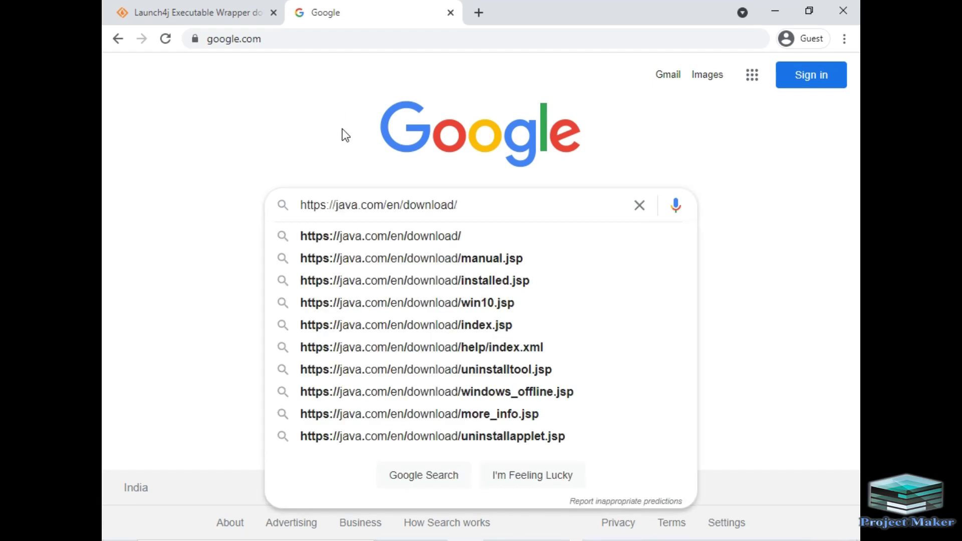
pyautogui.press('Return')
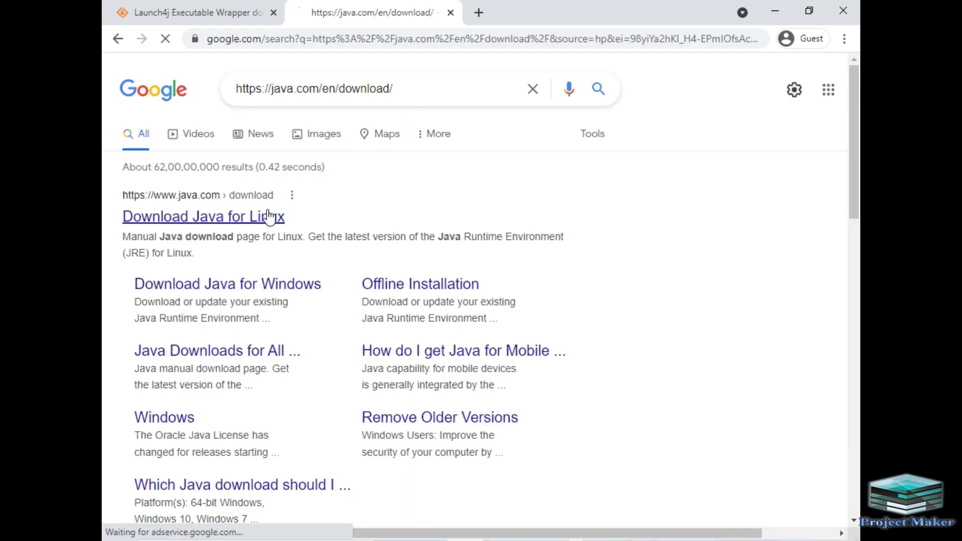
pyautogui.click(270, 216)
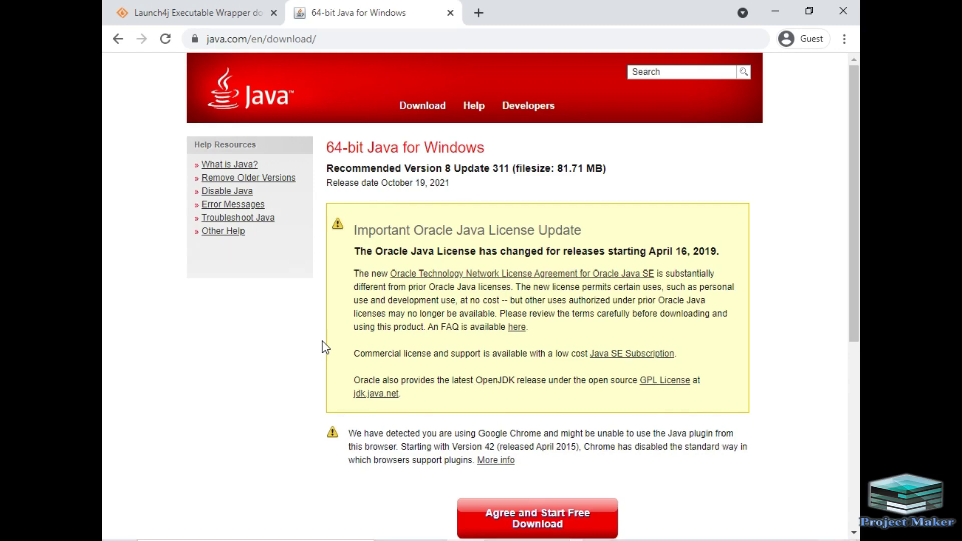
pyautogui.scroll(-3, 420, 457)
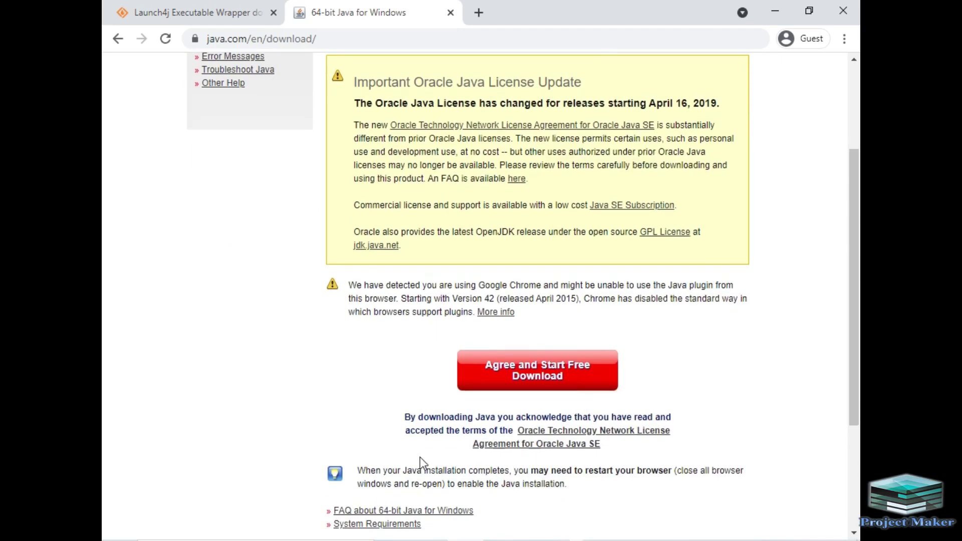
pyautogui.click(569, 381)
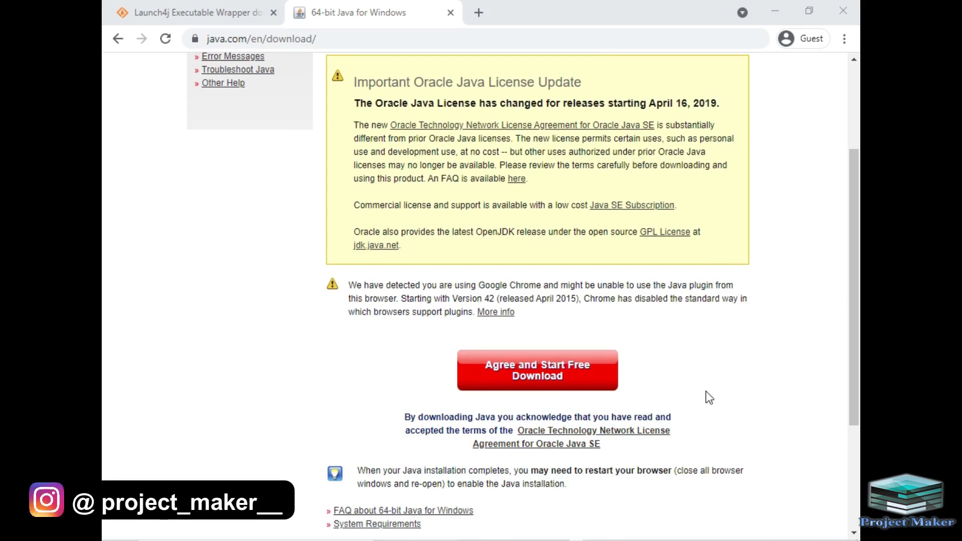
# Switch to the File Explorer window showing the Calculator folder
pyautogui.moveTo(465, 540)
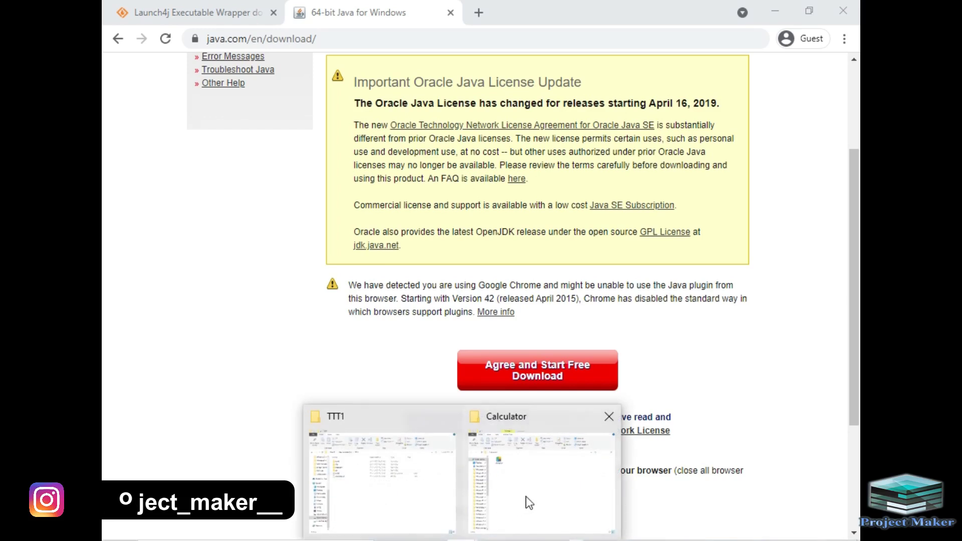
pyautogui.click(525, 496)
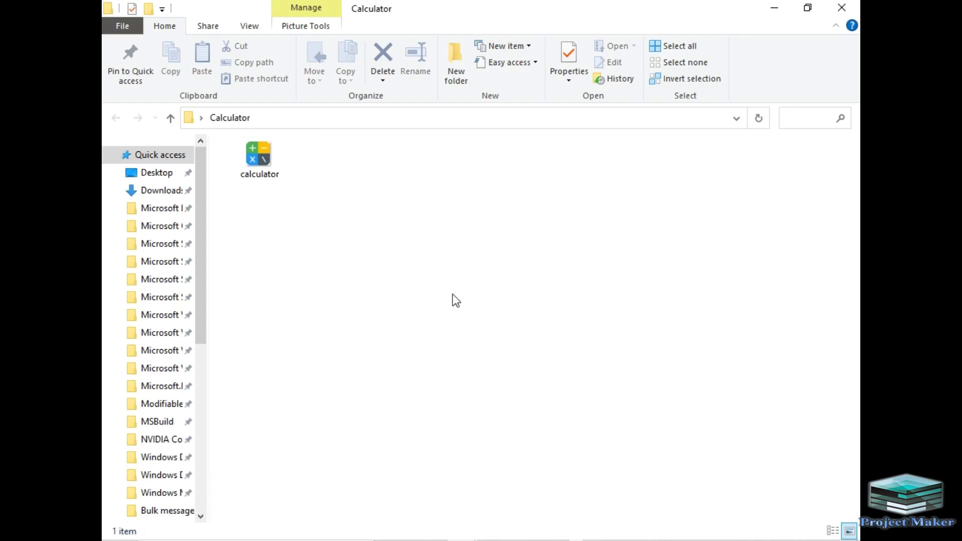
# Find the installed Launch4j application on the computer and open it
pyautogui.press('super')
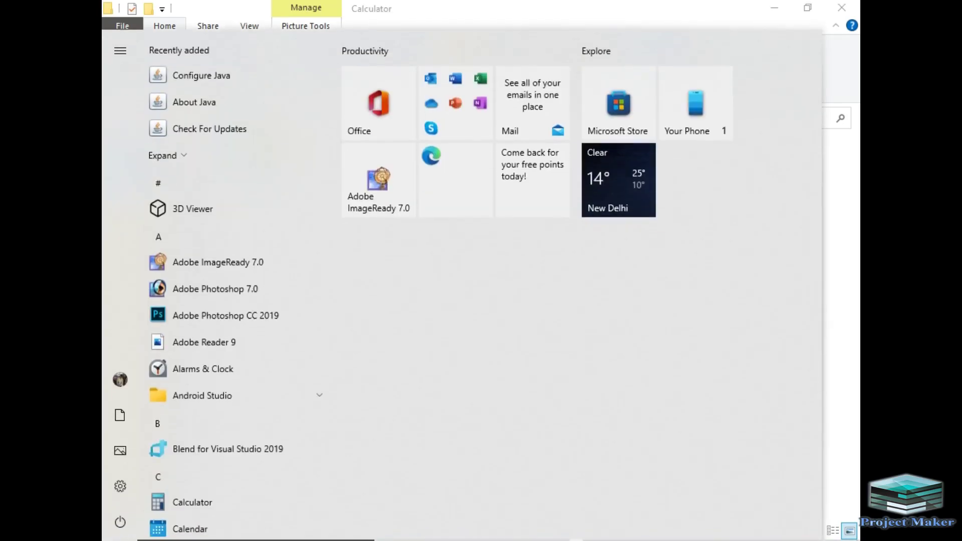
pyautogui.write('la')
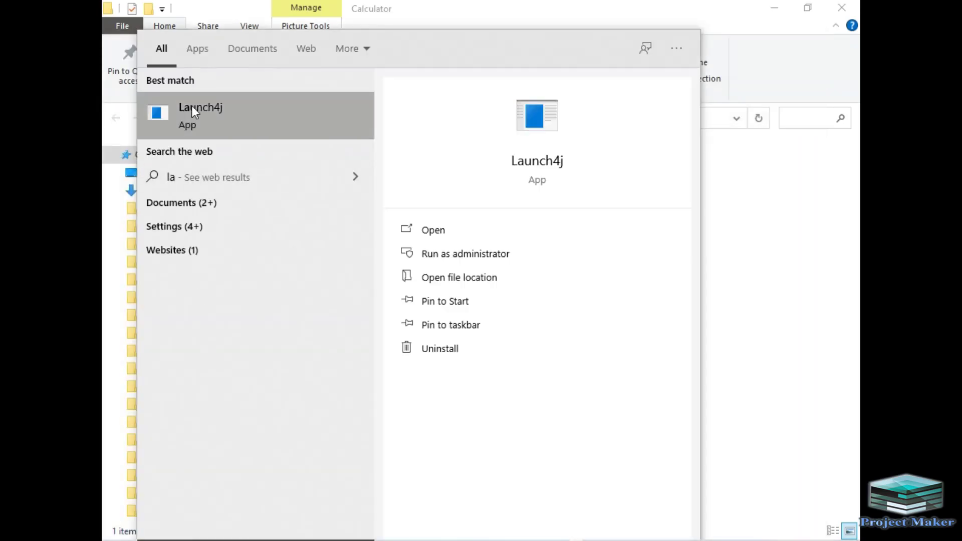
pyautogui.click(195, 112)
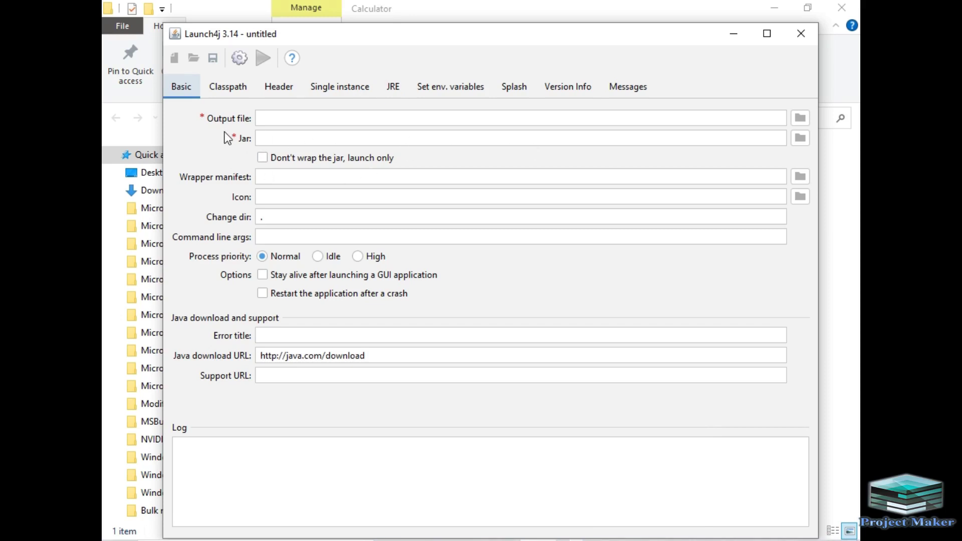
# Set the Launch4j output file to Tic-Tac_toe.exe in the Calculator folder
pyautogui.click(802, 118)
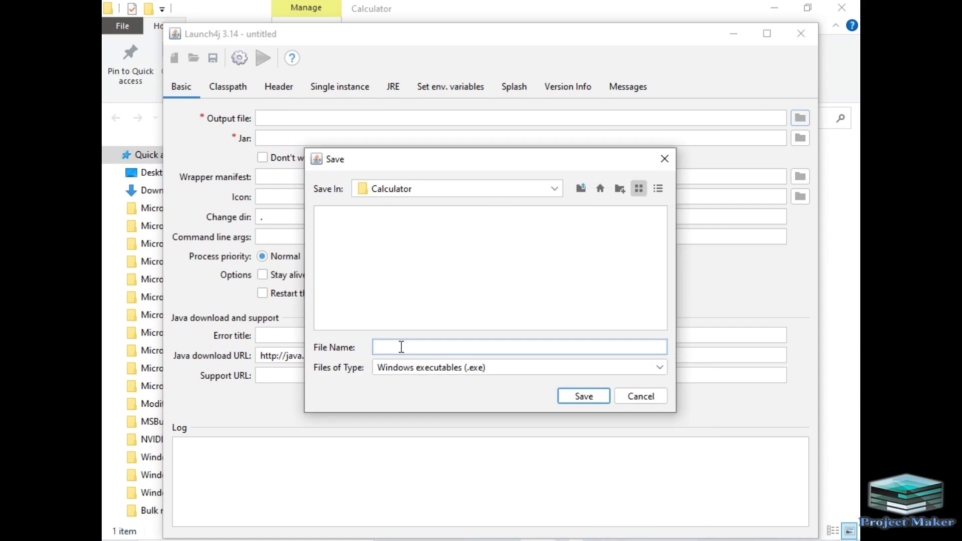
pyautogui.write('Tic-Tac')
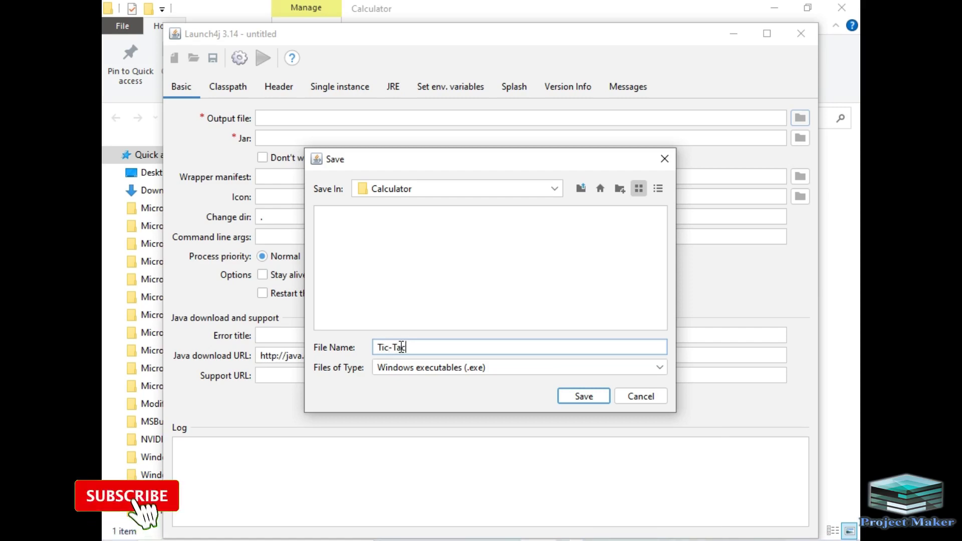
pyautogui.write('_toe')
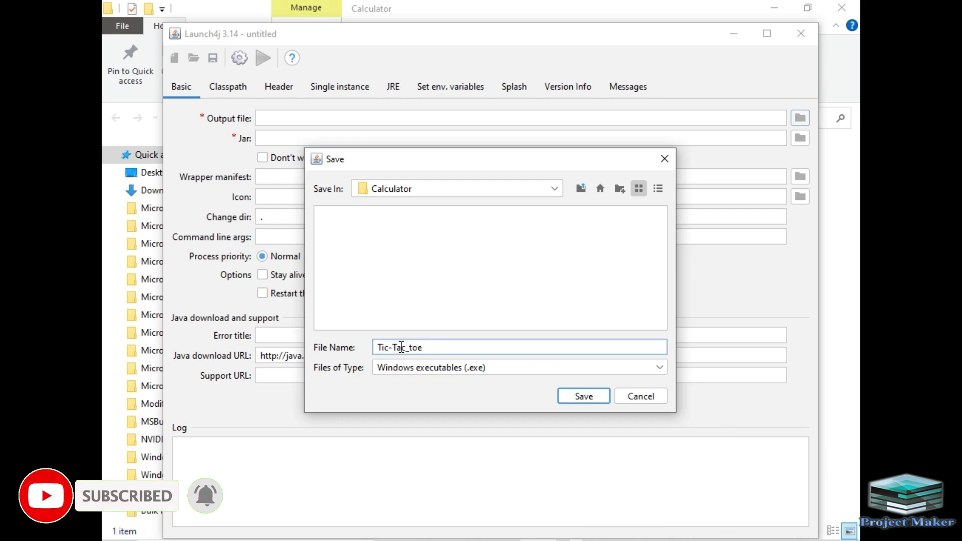
pyautogui.write('.')
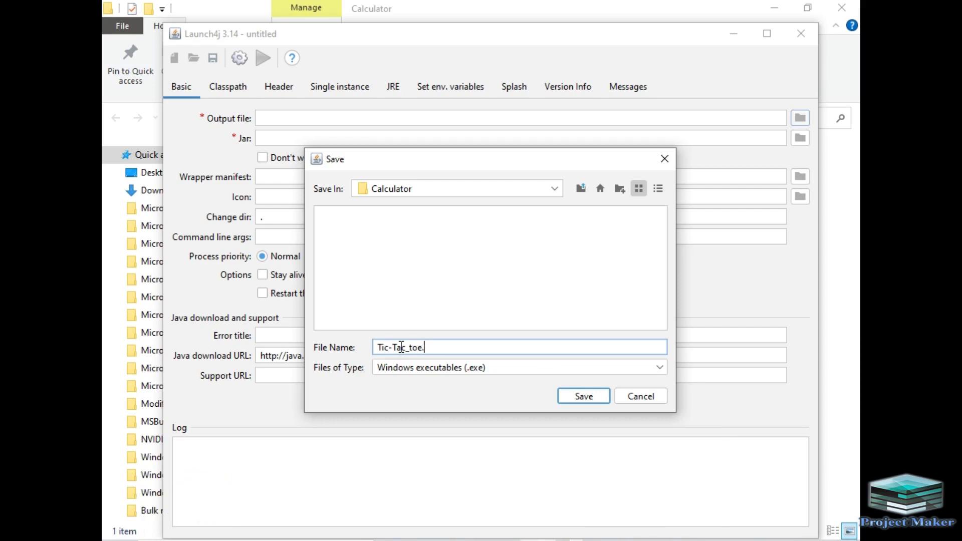
pyautogui.write('exe')
pyautogui.click(575, 393)
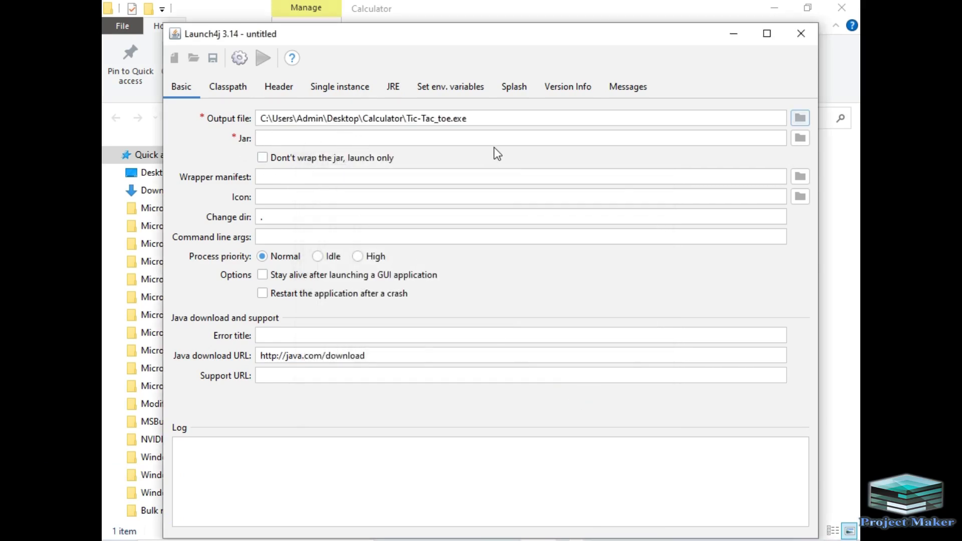
# Set the Jar to wrap to TTT1.jar from the dist folder of the TTT1 project on drive D
pyautogui.click(800, 139)
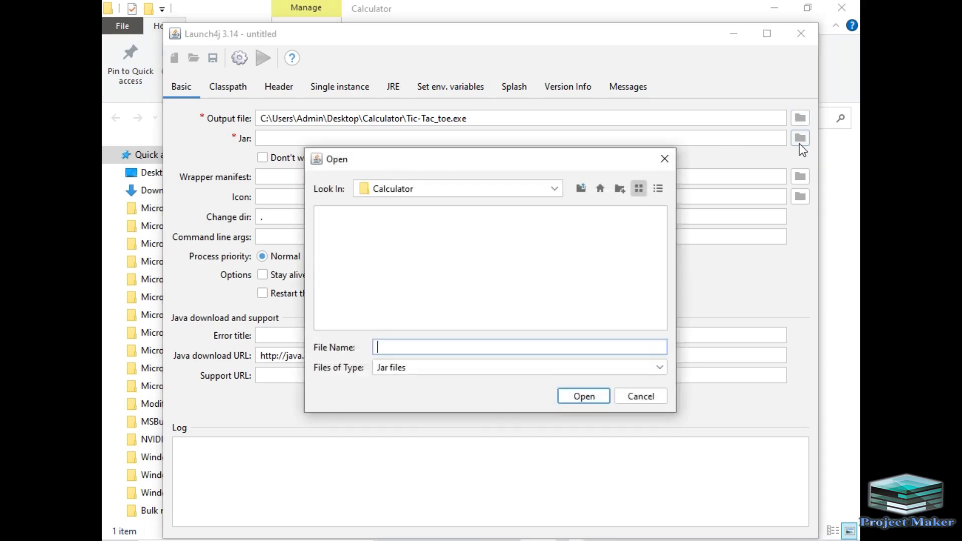
pyautogui.click(557, 191)
pyautogui.click(418, 223)
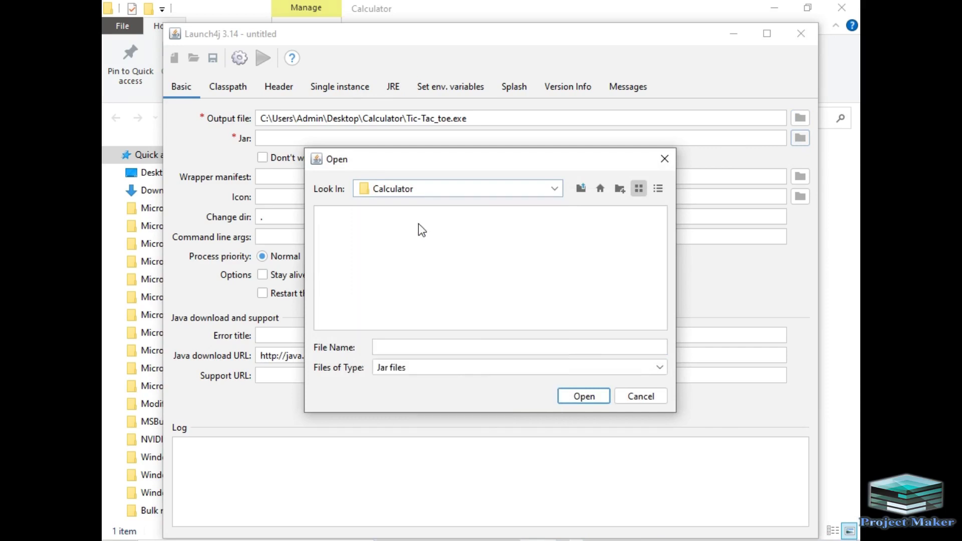
pyautogui.doubleClick(599, 214)
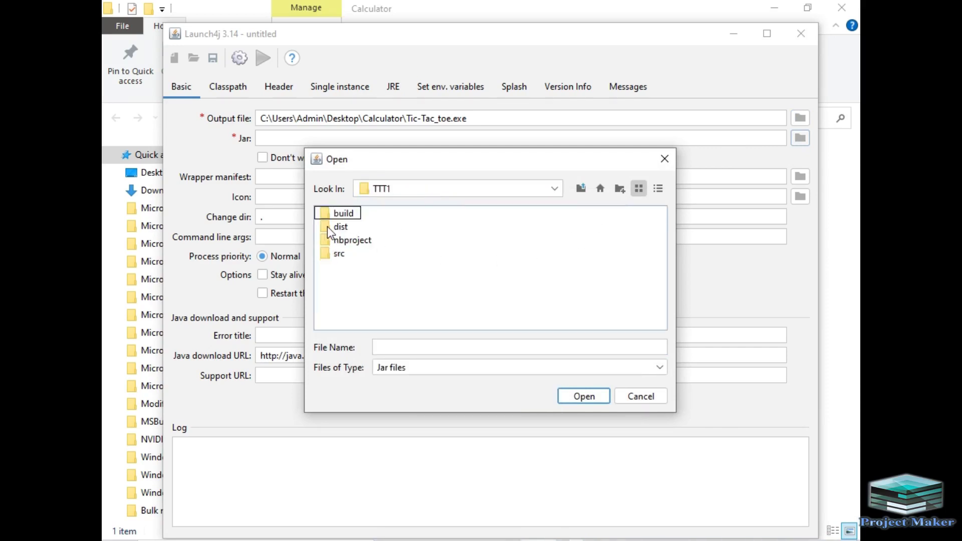
pyautogui.doubleClick(336, 227)
pyautogui.click(343, 214)
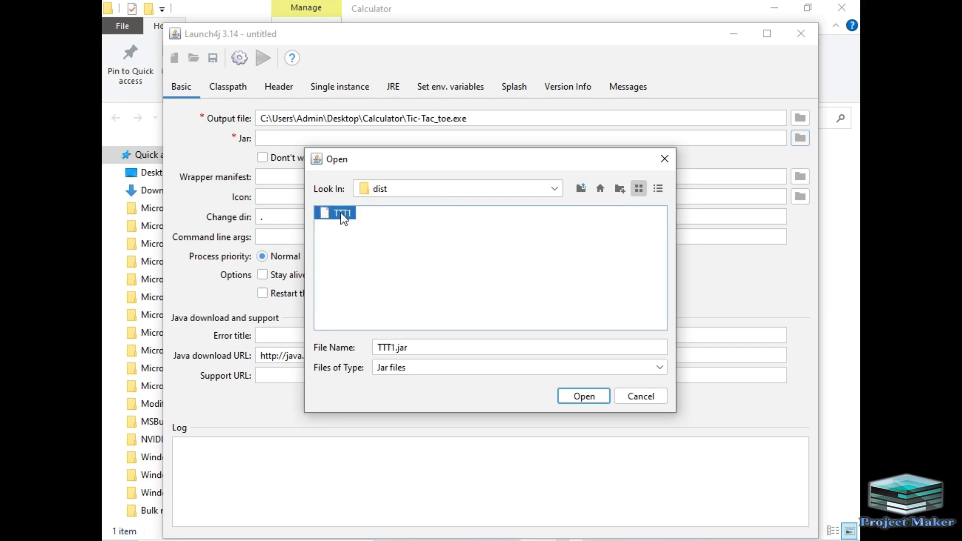
pyautogui.click(582, 397)
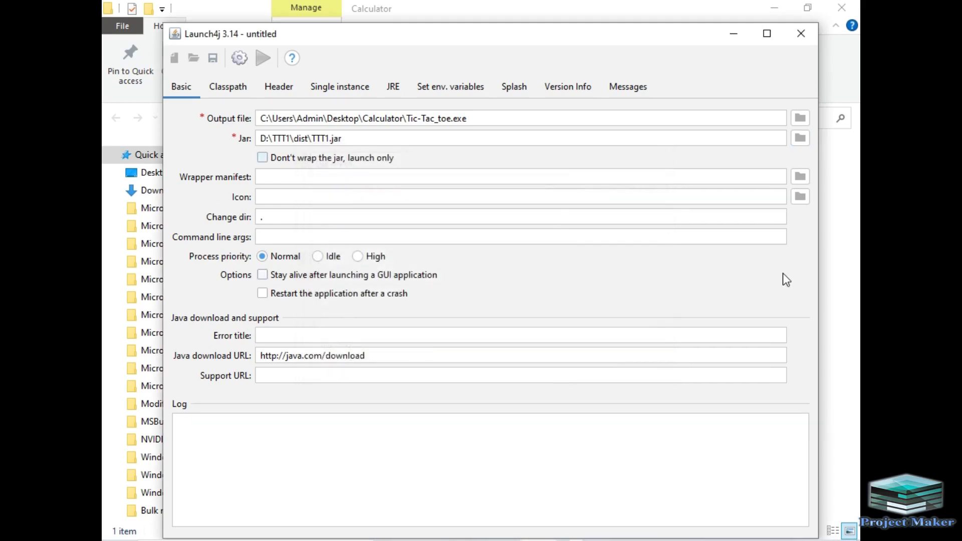
# Set the executable's icon to calculator.ico from the Calculator folder on the Desktop
pyautogui.click(800, 197)
pyautogui.click(554, 189)
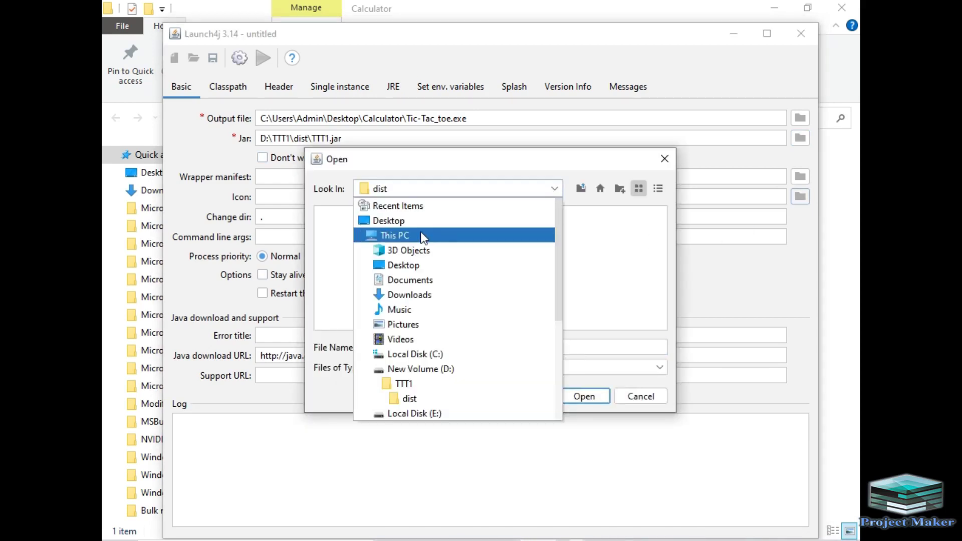
pyautogui.click(395, 221)
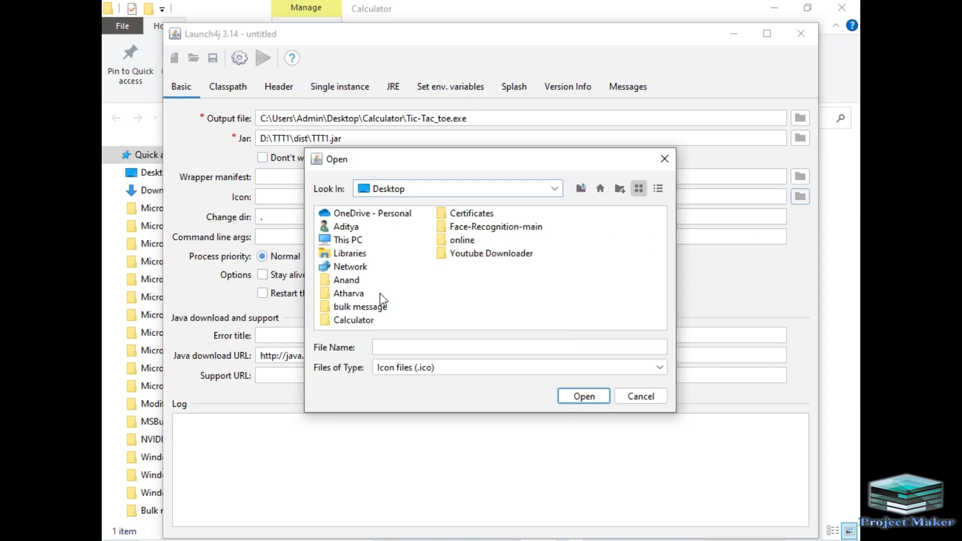
pyautogui.doubleClick(335, 317)
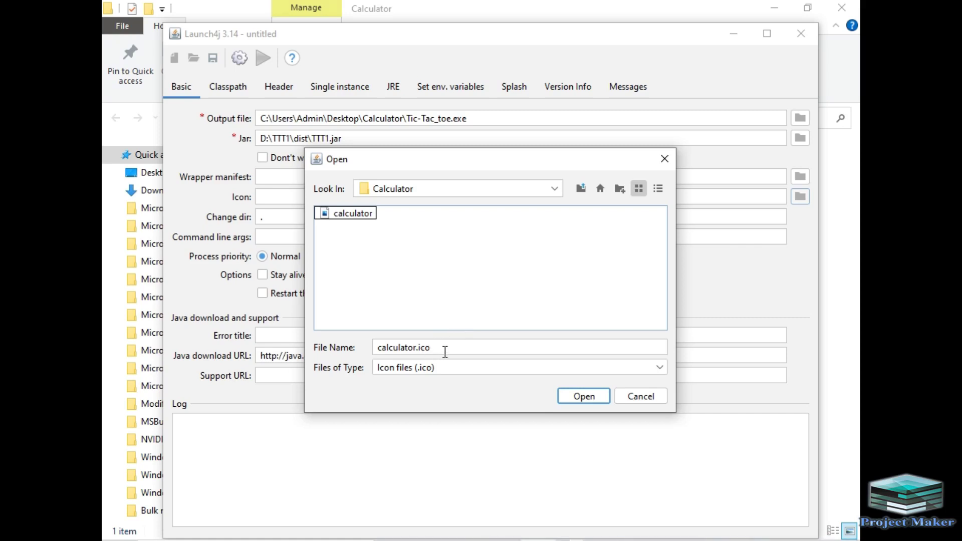
pyautogui.click(580, 395)
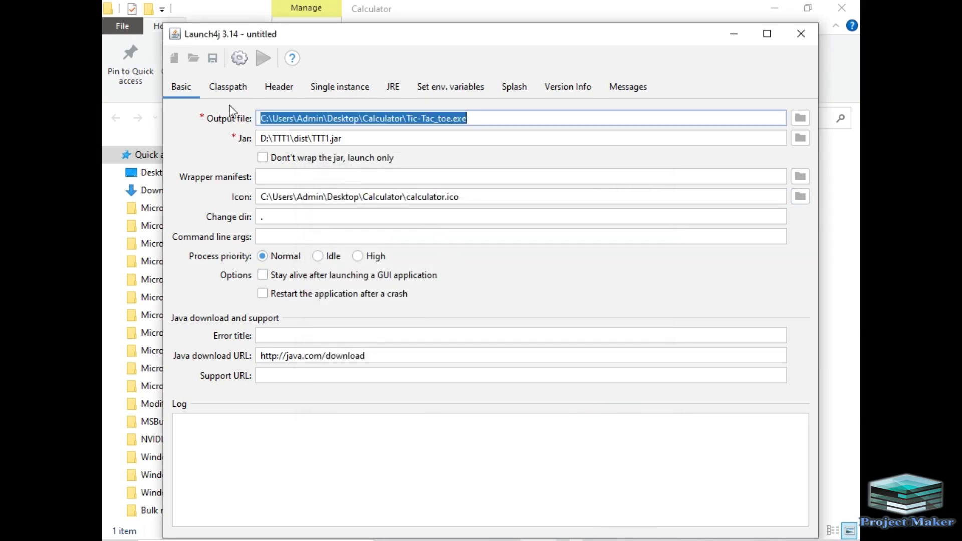
# Set the minimum JRE version for the executable to 1.4
pyautogui.click(395, 88)
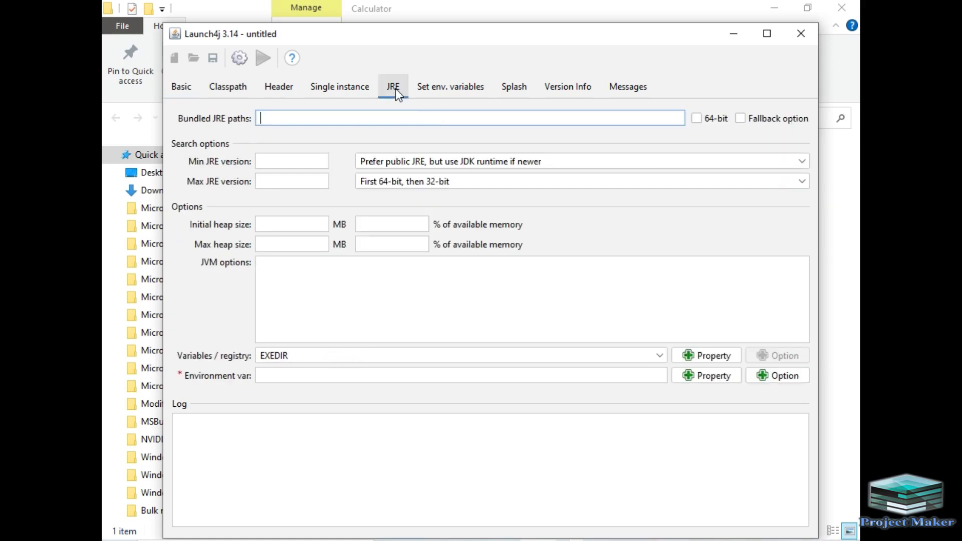
pyautogui.click(296, 156)
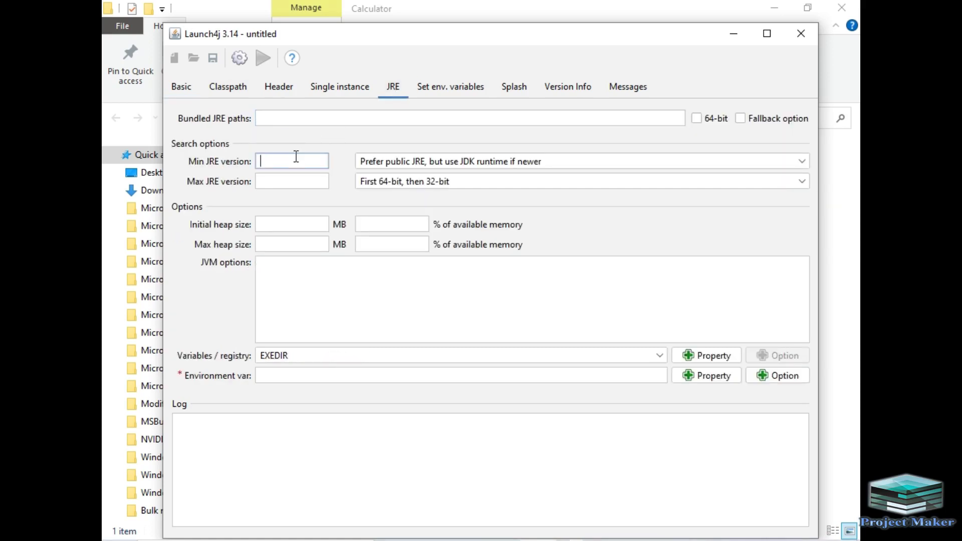
pyautogui.write('1.4')
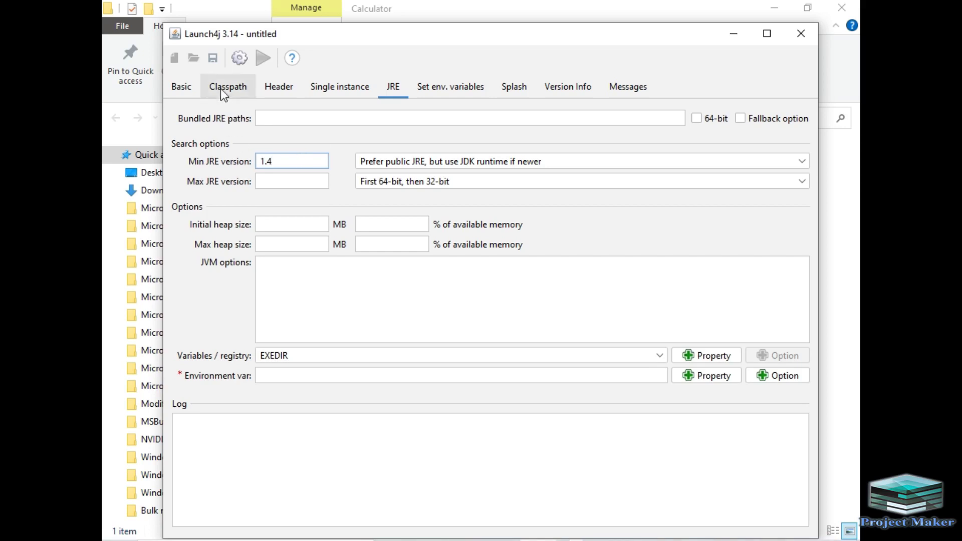
# Build the wrapper, saving its configuration as tt1 in the Calculator folder, and close Launch4j
pyautogui.click(235, 62)
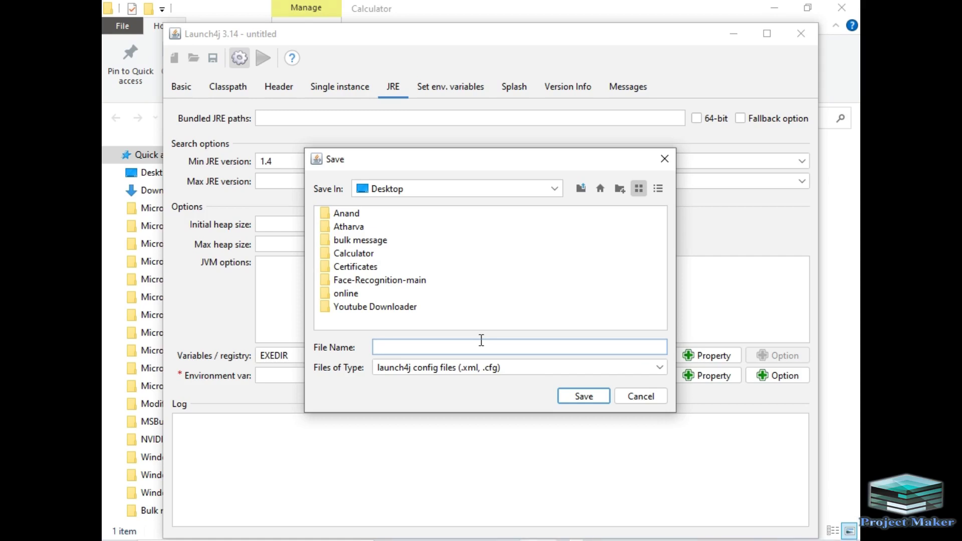
pyautogui.doubleClick(339, 254)
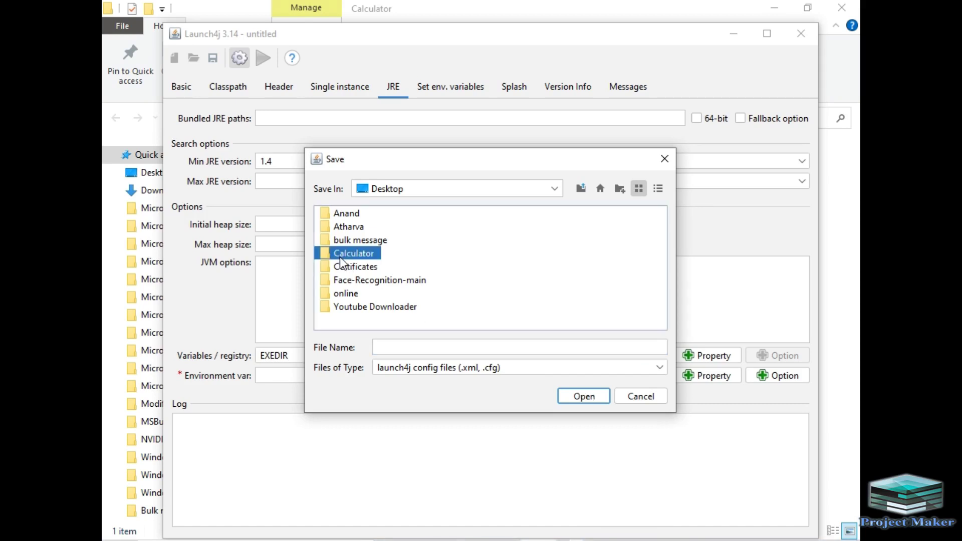
pyautogui.click(426, 344)
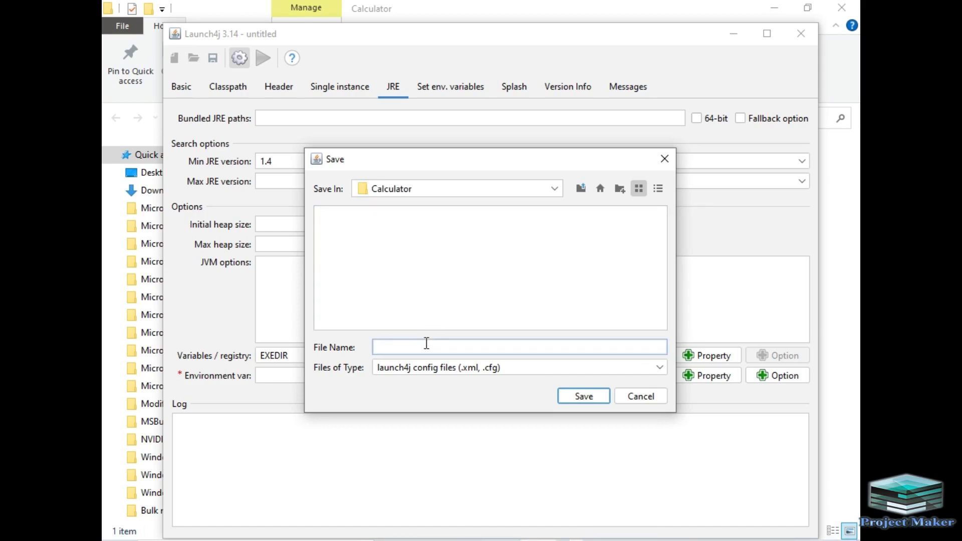
pyautogui.write('tt1')
pyautogui.click(578, 397)
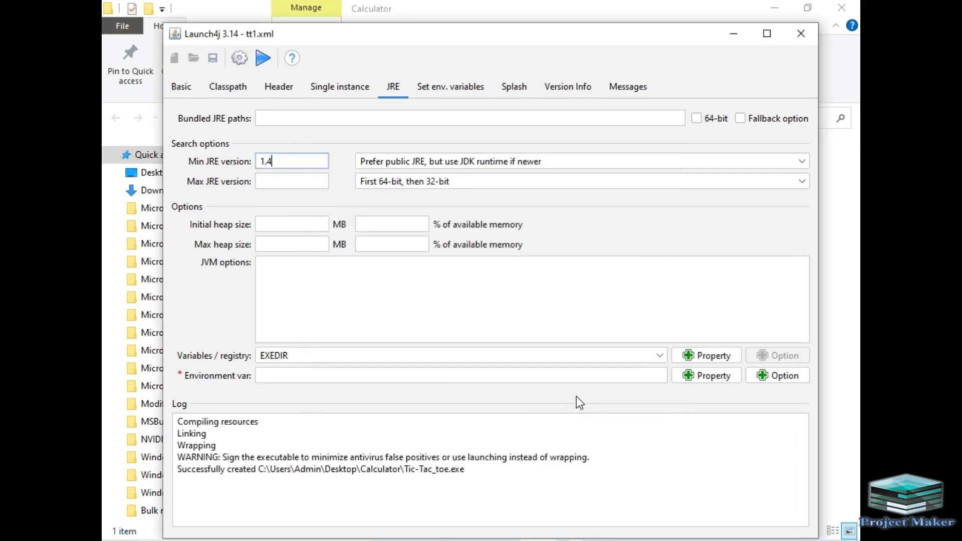
pyautogui.moveTo(175, 469); pyautogui.dragTo(474, 470)
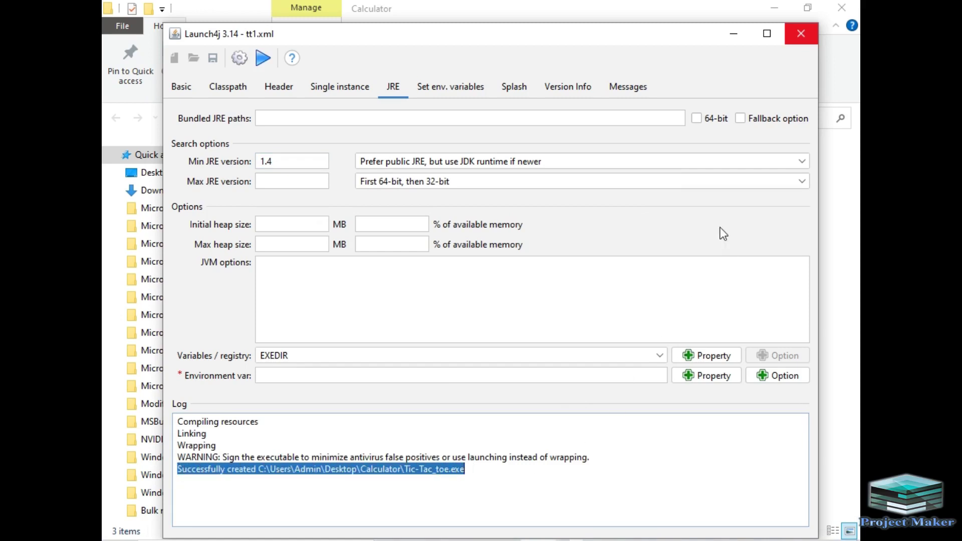
pyautogui.click(801, 33)
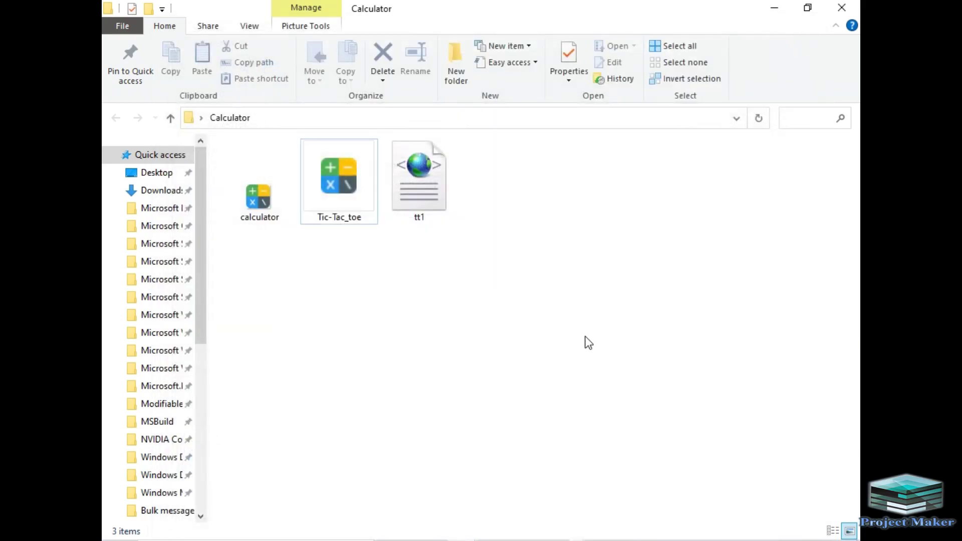
# Run Tic-Tac_toe and play a vs Computer round using the top-left, bottom-left, bottom-right, middle-right and bottom-middle squares, then close the game
pyautogui.click(335, 195)
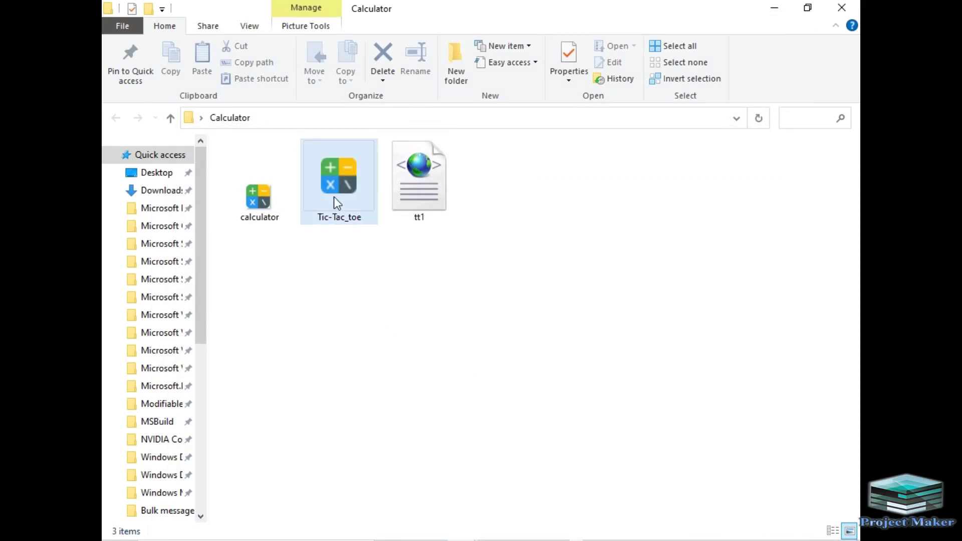
pyautogui.doubleClick(335, 194)
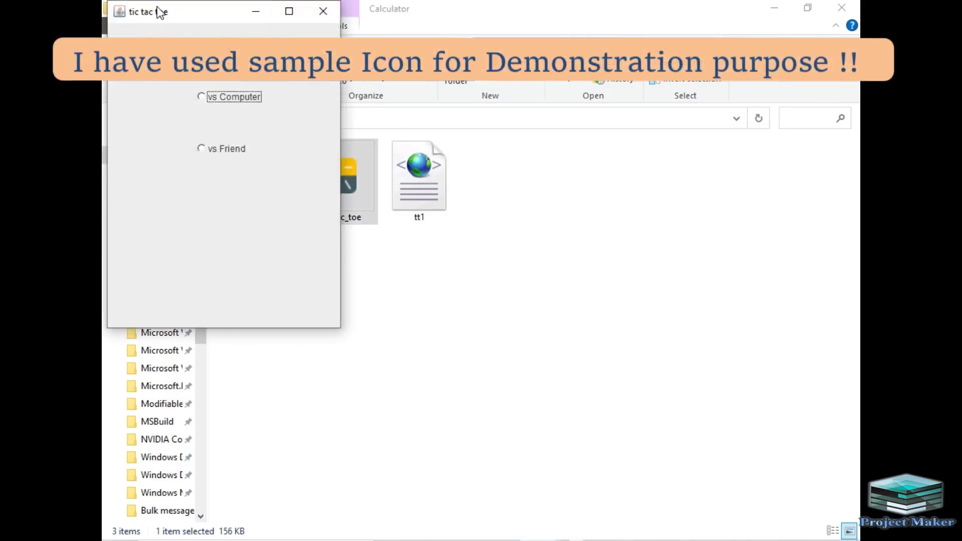
pyautogui.moveTo(159, 13); pyautogui.dragTo(418, 135)
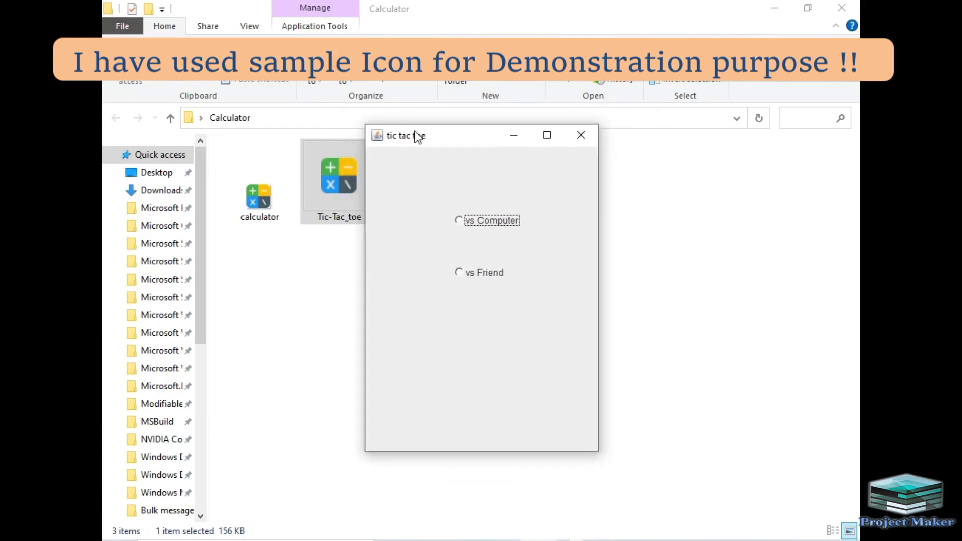
pyautogui.click(461, 222)
pyautogui.click(420, 194)
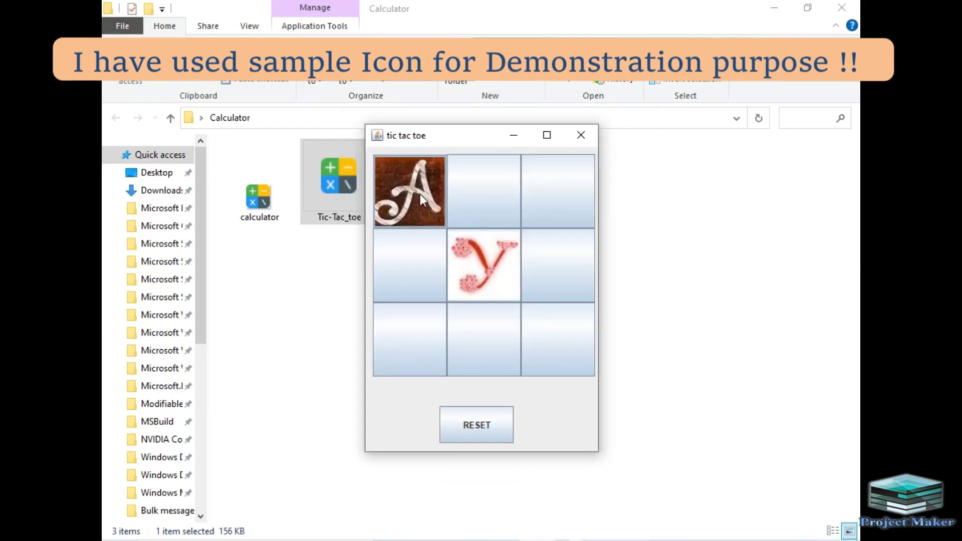
pyautogui.click(413, 318)
pyautogui.click(557, 331)
pyautogui.click(557, 253)
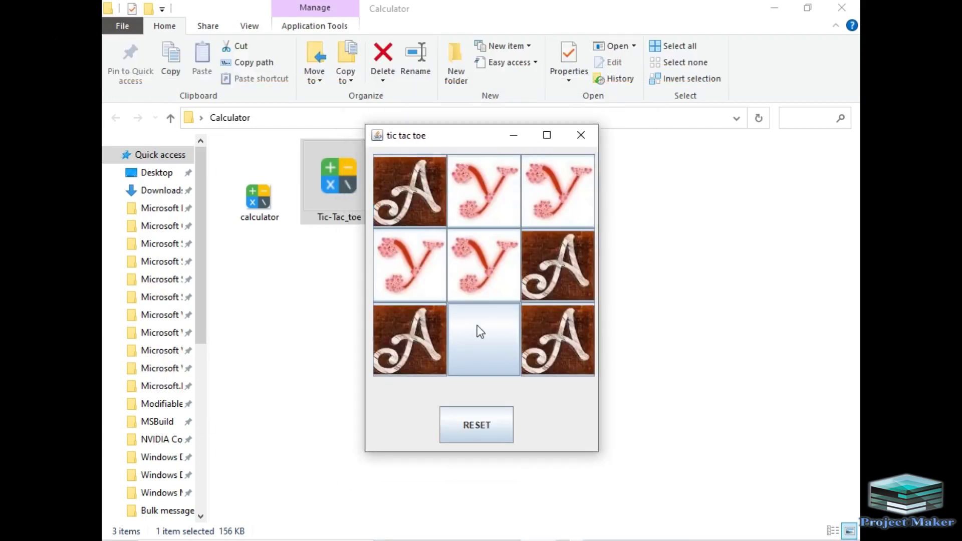
pyautogui.click(477, 327)
pyautogui.click(486, 319)
pyautogui.click(581, 136)
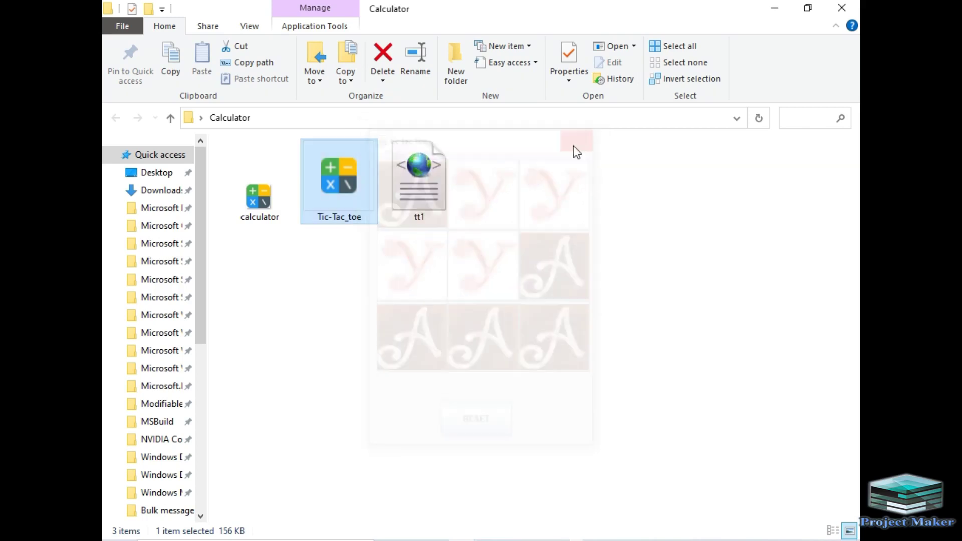
# Run Tic-Tac_toe again and play a vs Friend round using the top-left, bottom-left, bottom-right, bottom-middle and centre squares, then close the game
pyautogui.doubleClick(348, 199)
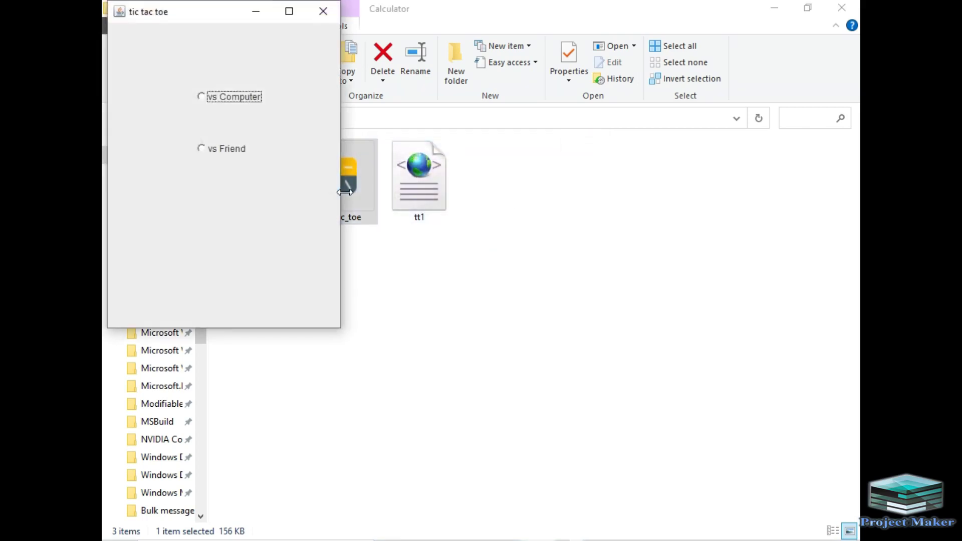
pyautogui.click(214, 153)
pyautogui.click(160, 69)
pyautogui.click(151, 199)
pyautogui.click(304, 218)
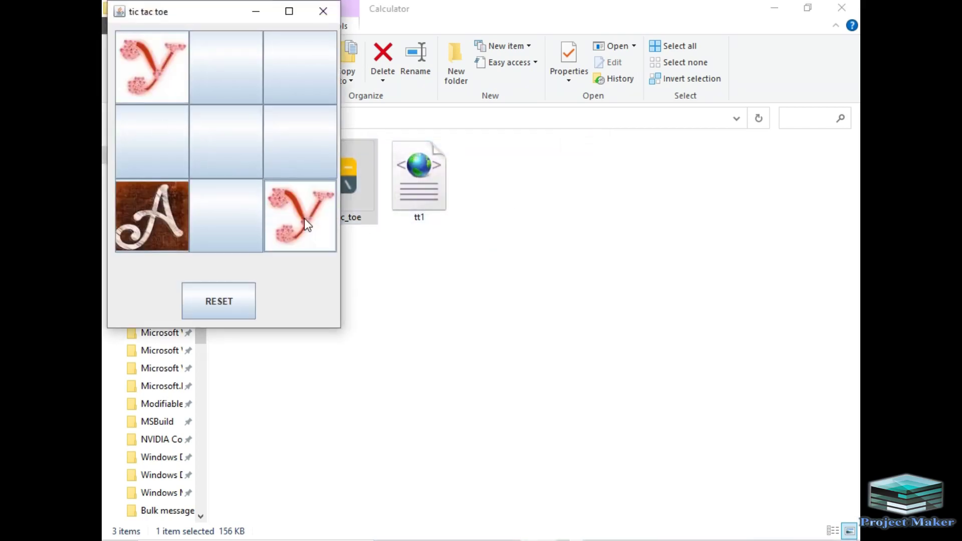
pyautogui.click(245, 206)
pyautogui.click(237, 155)
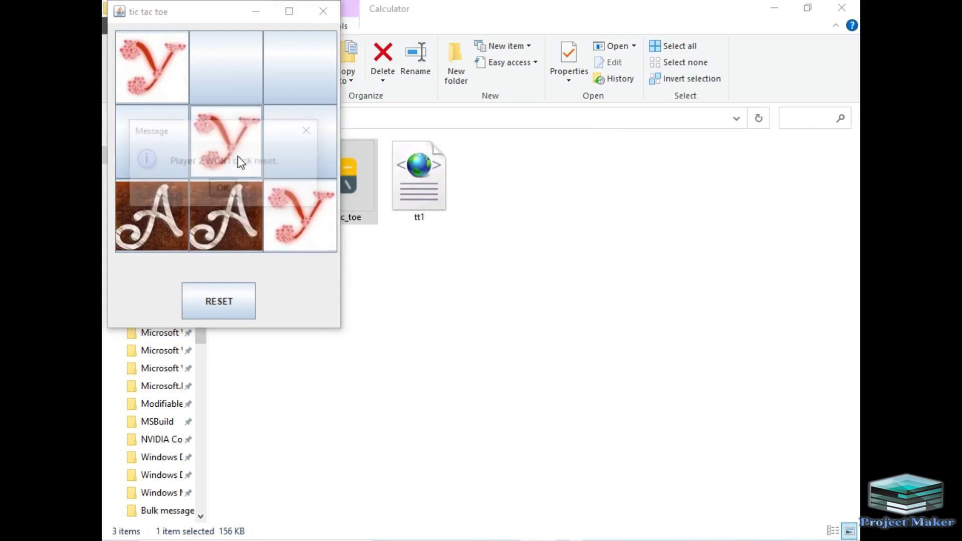
pyautogui.click(224, 189)
pyautogui.click(323, 11)
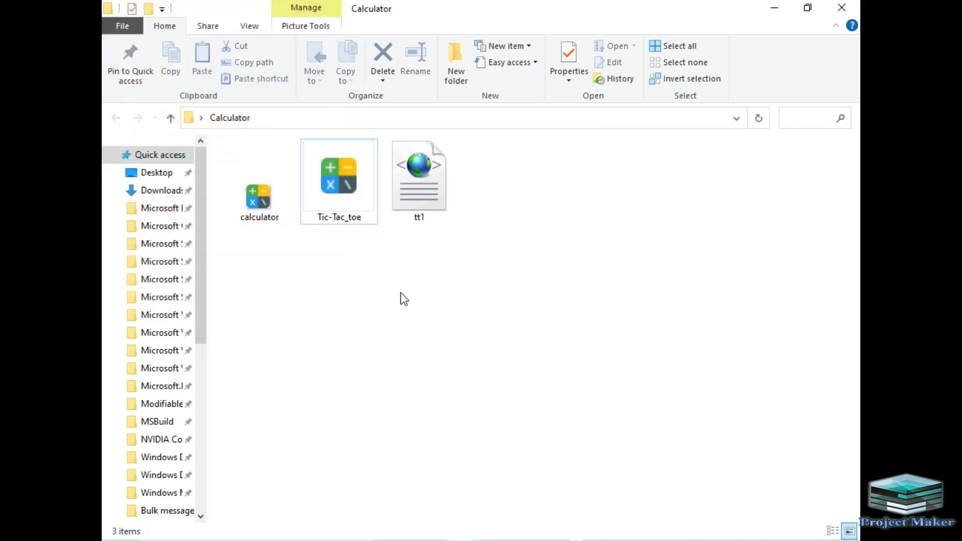